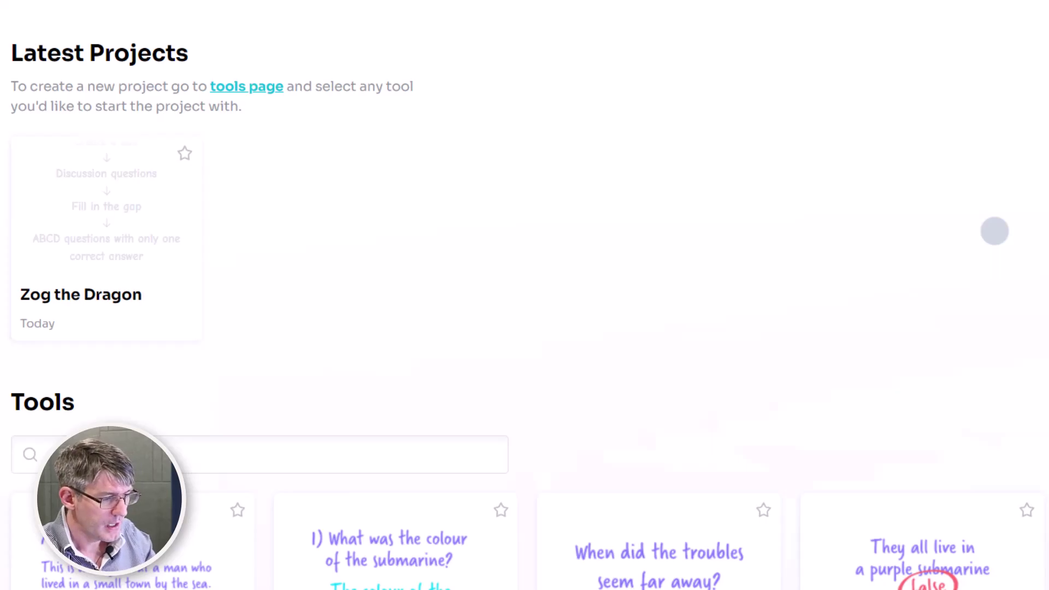
Browse the available tools and open the one that creates a text on a certain topic
{"action": "scroll", "coordinate": [995, 231], "scroll_direction": "down", "scroll_amount": 9}
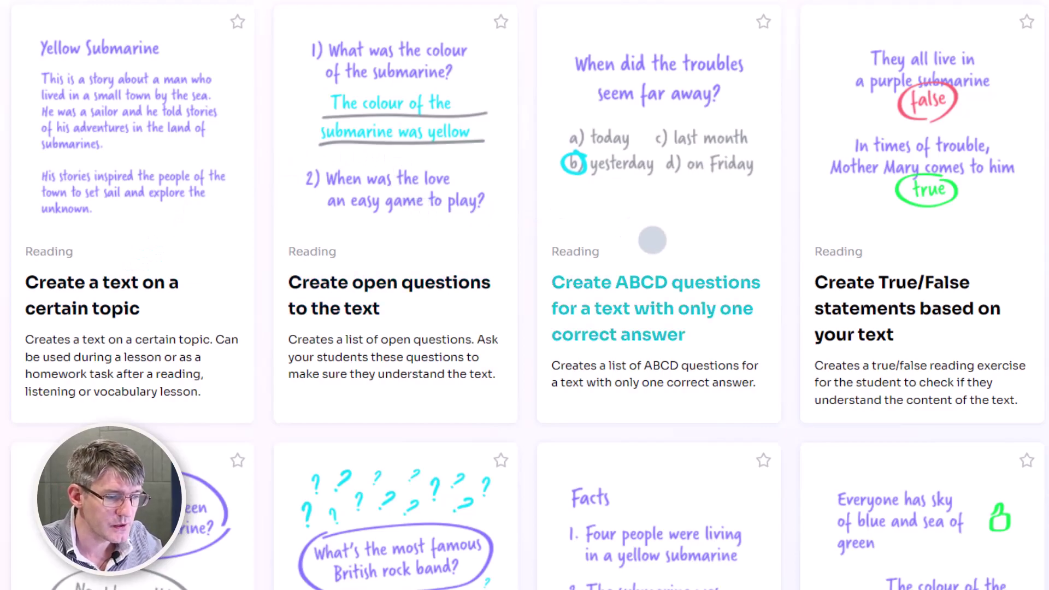
{"action": "scroll", "coordinate": [921, 227], "scroll_direction": "down", "scroll_amount": 10}
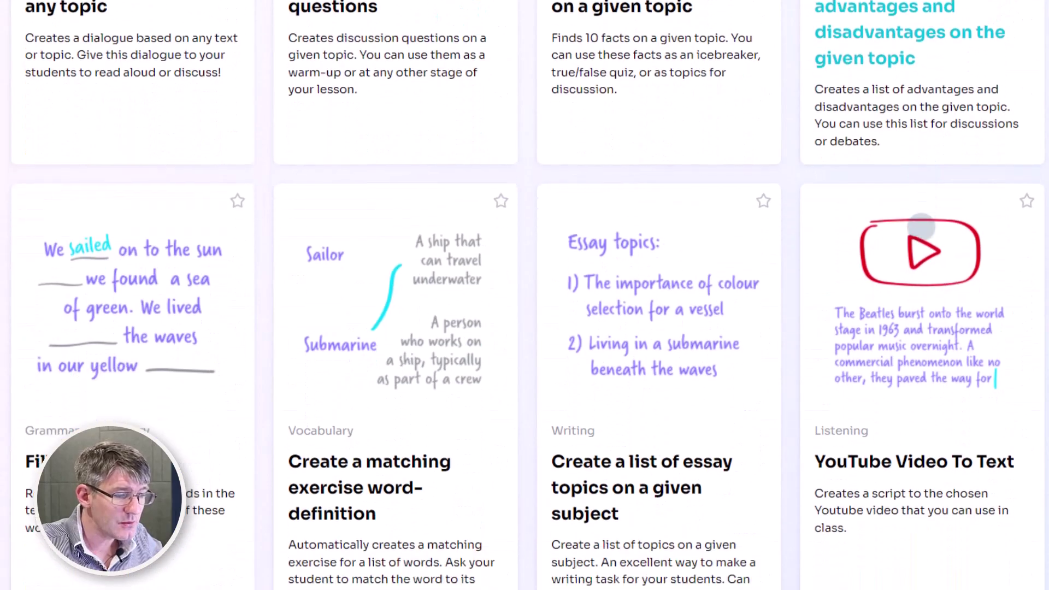
{"action": "scroll", "coordinate": [922, 226], "scroll_direction": "down", "scroll_amount": 3}
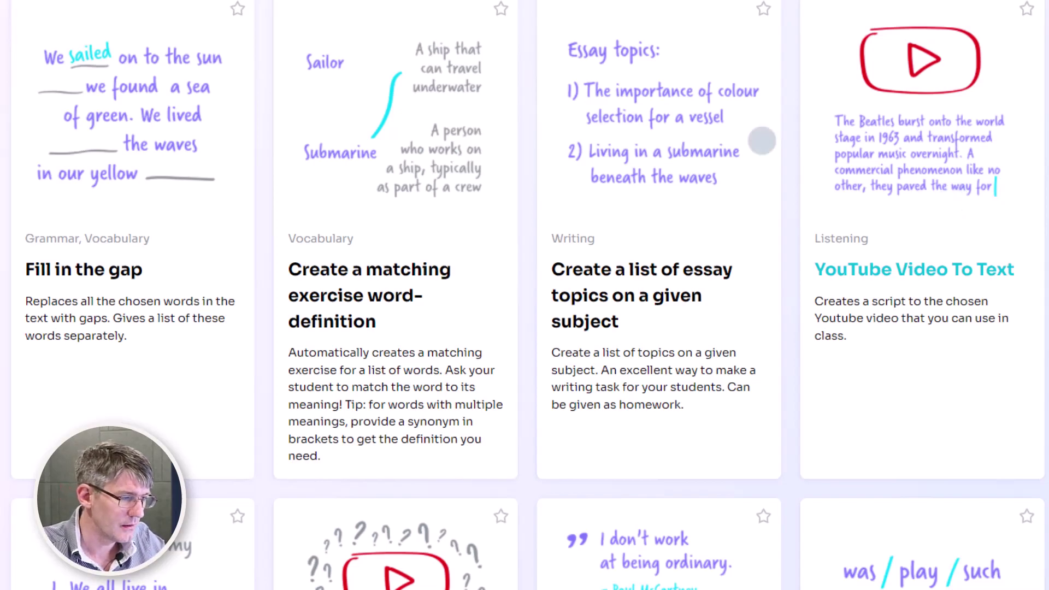
{"action": "scroll", "coordinate": [419, 71], "scroll_direction": "up", "scroll_amount": 15}
{"action": "scroll", "coordinate": [419, 70], "scroll_direction": "down", "scroll_amount": 4}
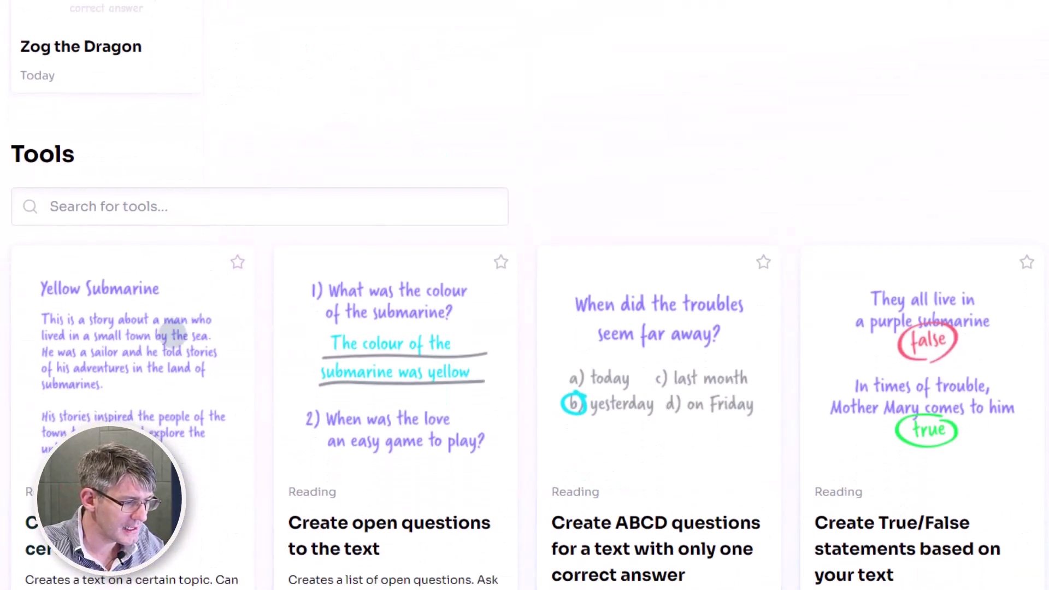
{"action": "scroll", "coordinate": [132, 377], "scroll_direction": "down", "scroll_amount": 4}
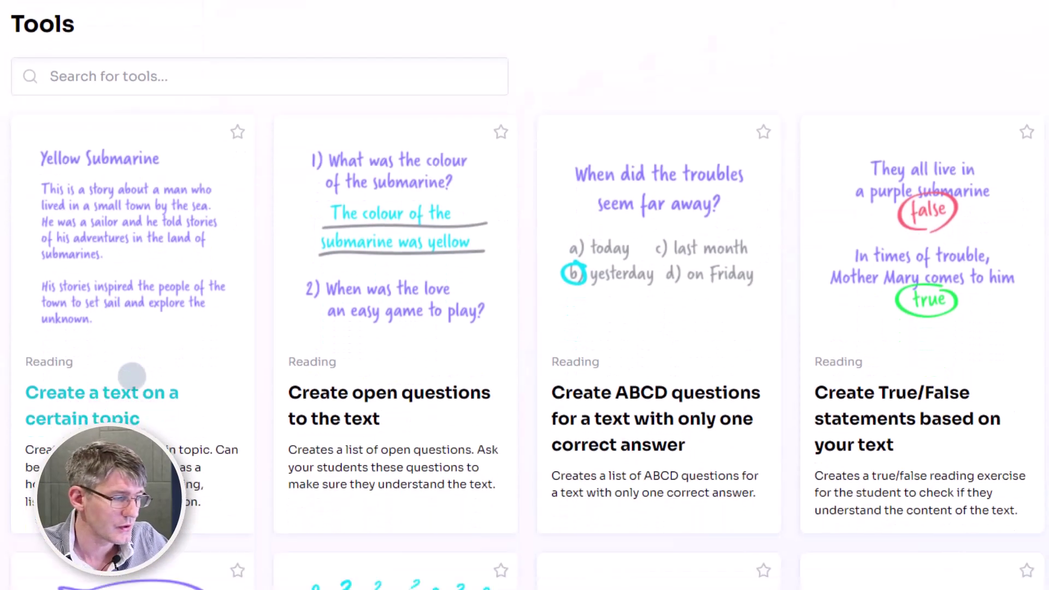
{"action": "left_click", "coordinate": [124, 218]}
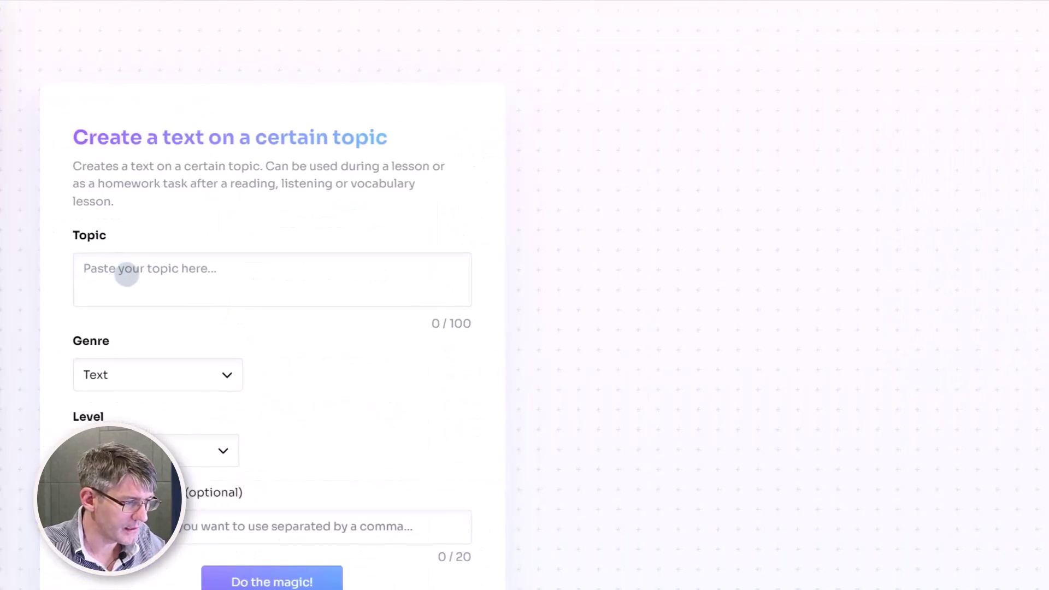
Generate a text on the topic "The book Zog written by Julia Donaldson" with genre Text and level Simple A1-A2
{"action": "left_click", "coordinate": [143, 279]}
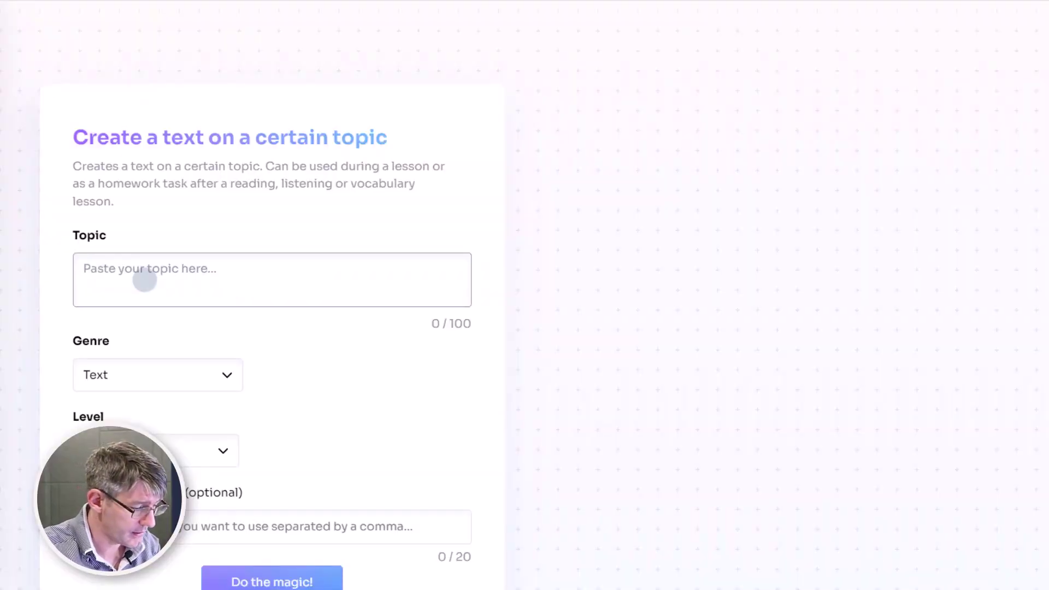
{"action": "type", "text": "The book Zog written by Julia Donaldson"}
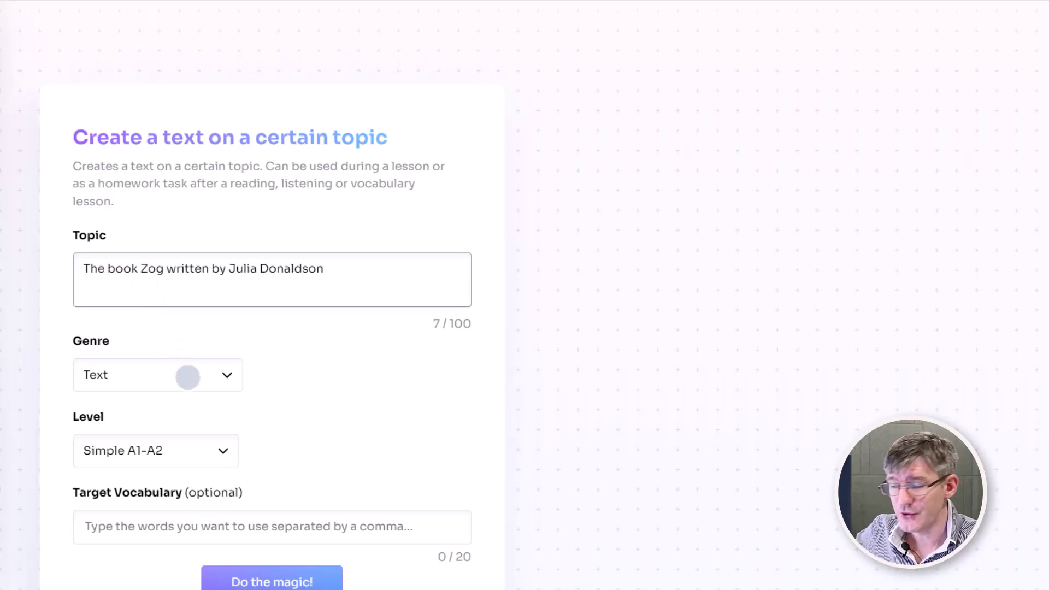
{"action": "left_click", "coordinate": [187, 377]}
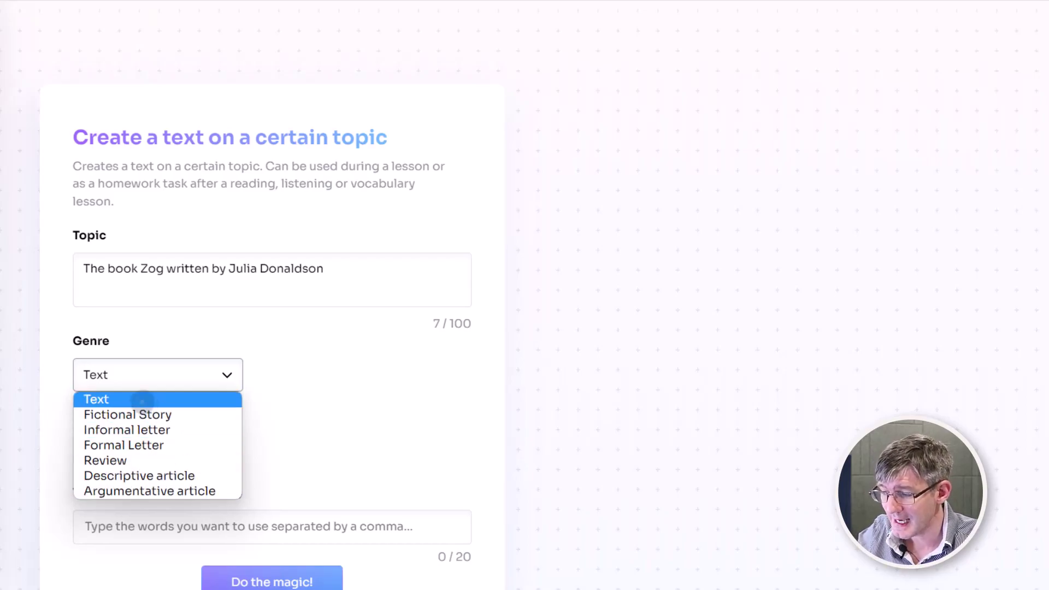
{"action": "left_click", "coordinate": [142, 400]}
{"action": "scroll", "coordinate": [327, 393], "scroll_direction": "down", "scroll_amount": 2}
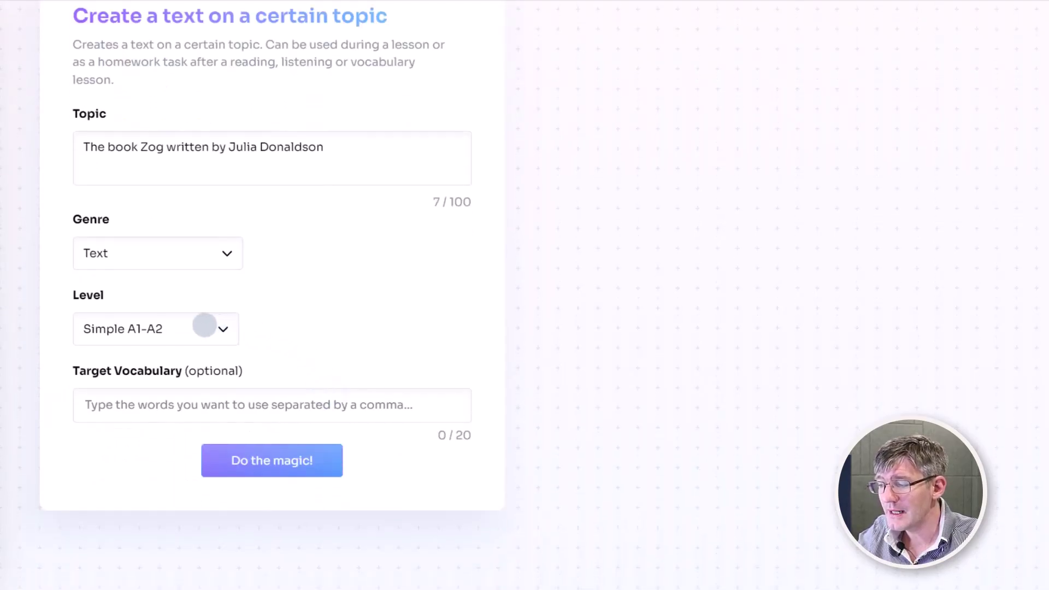
{"action": "left_click", "coordinate": [191, 326]}
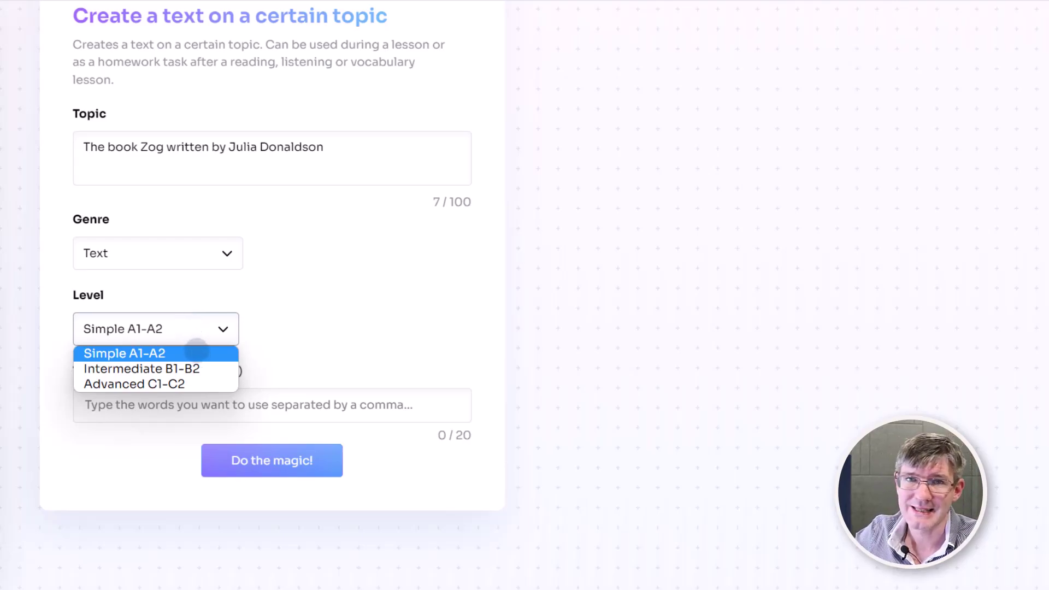
{"action": "left_click", "coordinate": [197, 351]}
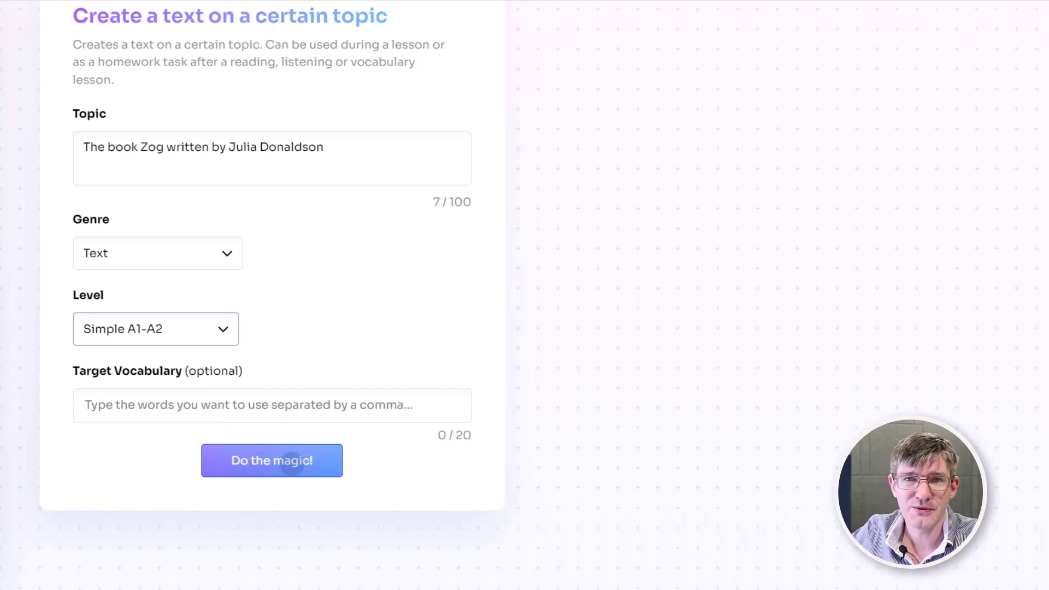
{"action": "left_click", "coordinate": [292, 466]}
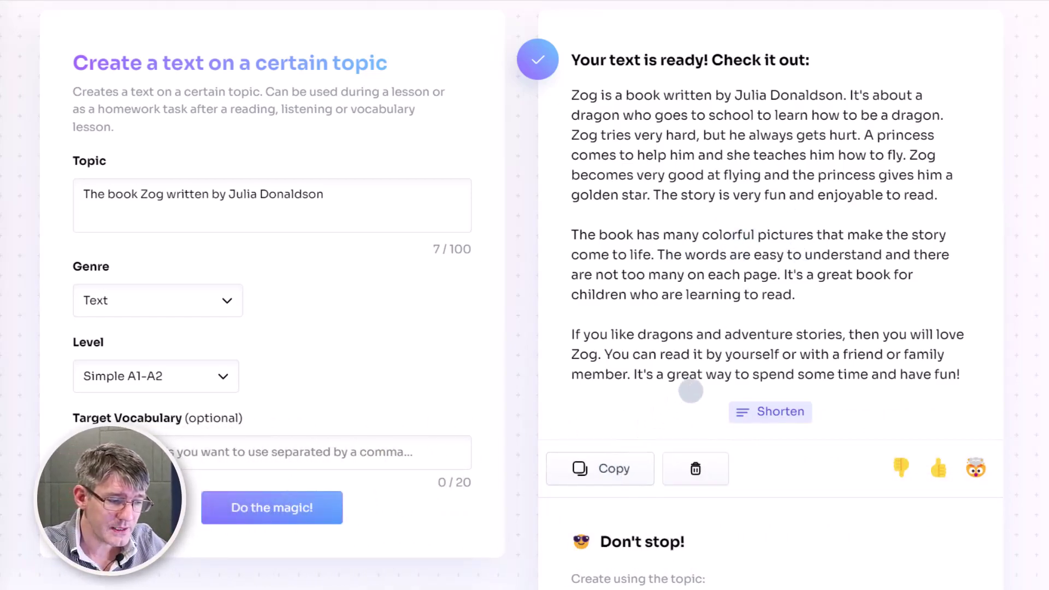
Start a fill-in-the-gap exercise based on the generated Zog text
{"action": "scroll", "coordinate": [691, 457], "scroll_direction": "down", "scroll_amount": 4}
{"action": "scroll", "coordinate": [691, 391], "scroll_direction": "down", "scroll_amount": 3}
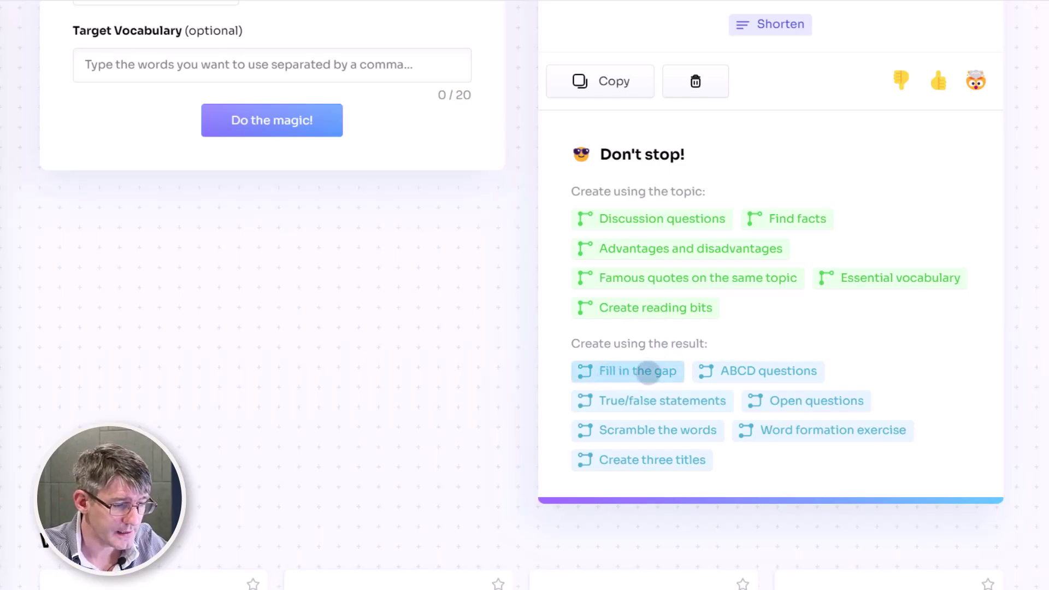
{"action": "left_click", "coordinate": [648, 371]}
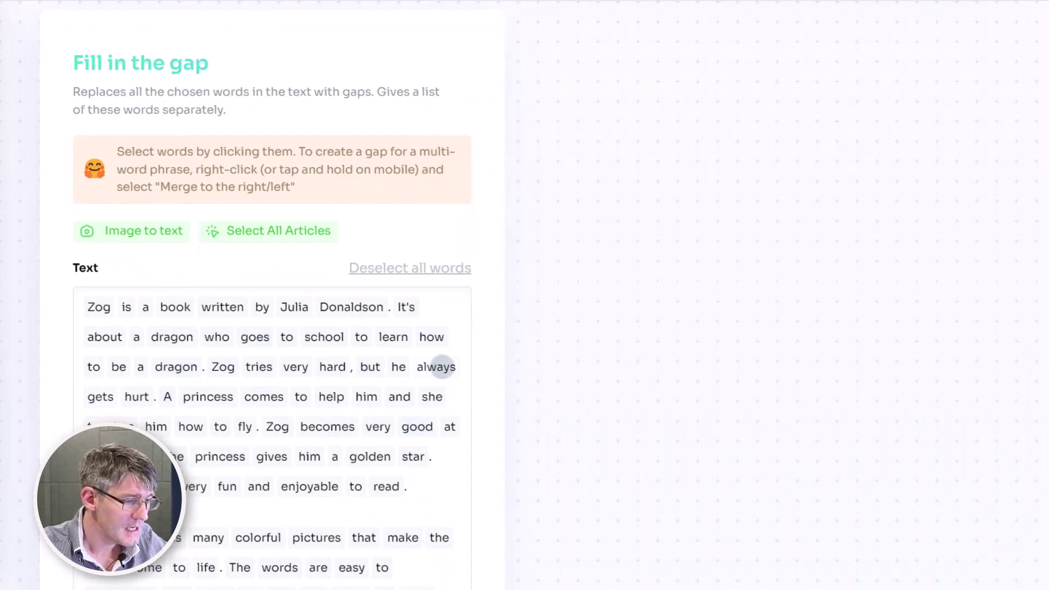
Select Julia, Donaldson, golden, book and adventure as the gap words and generate the fill-in-the-gap exercise
{"action": "scroll", "coordinate": [442, 367], "scroll_direction": "down", "scroll_amount": 3}
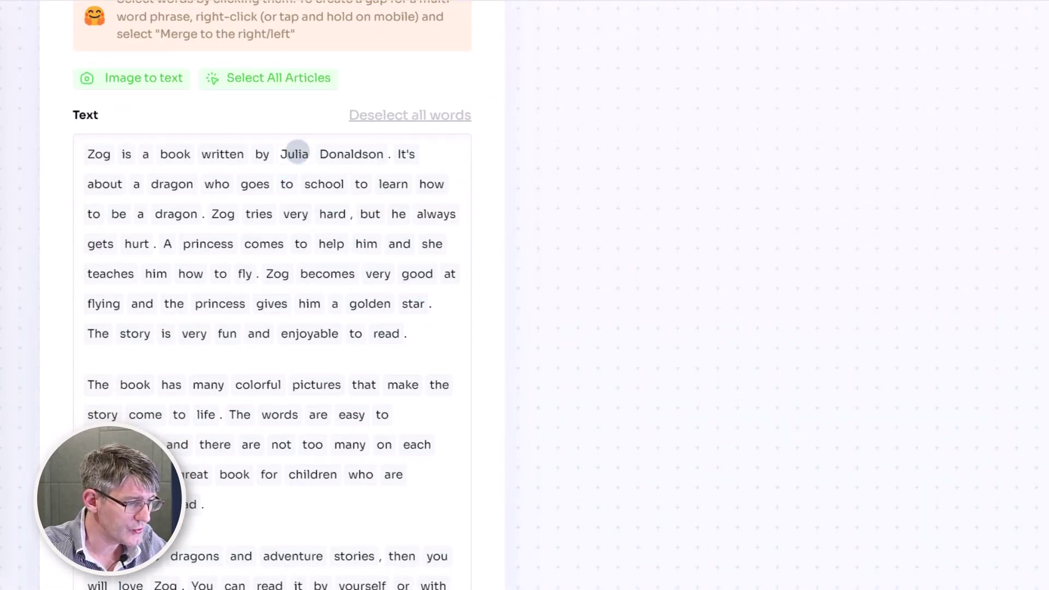
{"action": "left_click", "coordinate": [298, 152]}
{"action": "left_click", "coordinate": [329, 154]}
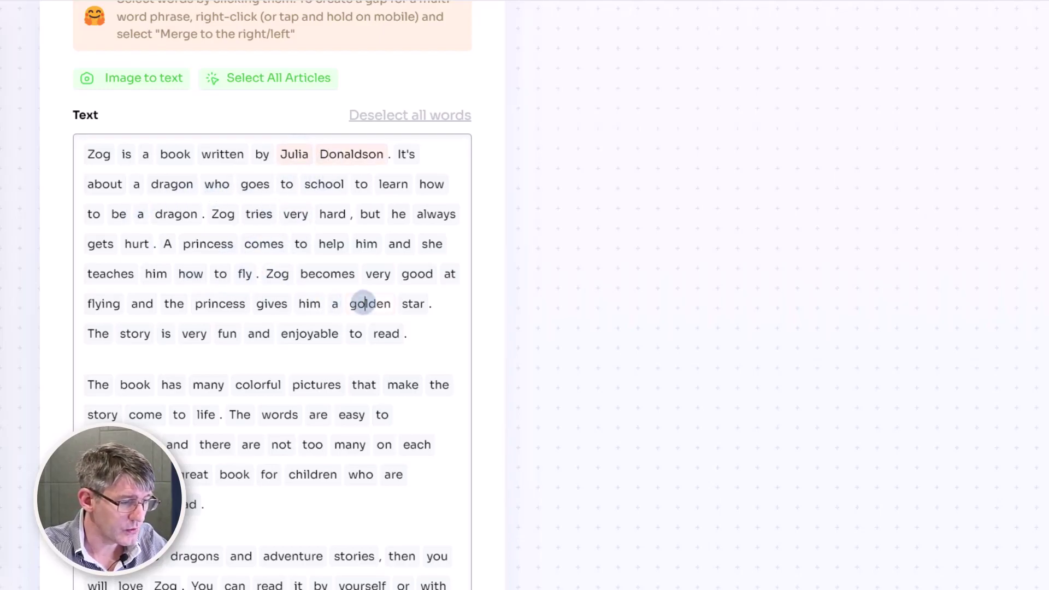
{"action": "left_click", "coordinate": [365, 304]}
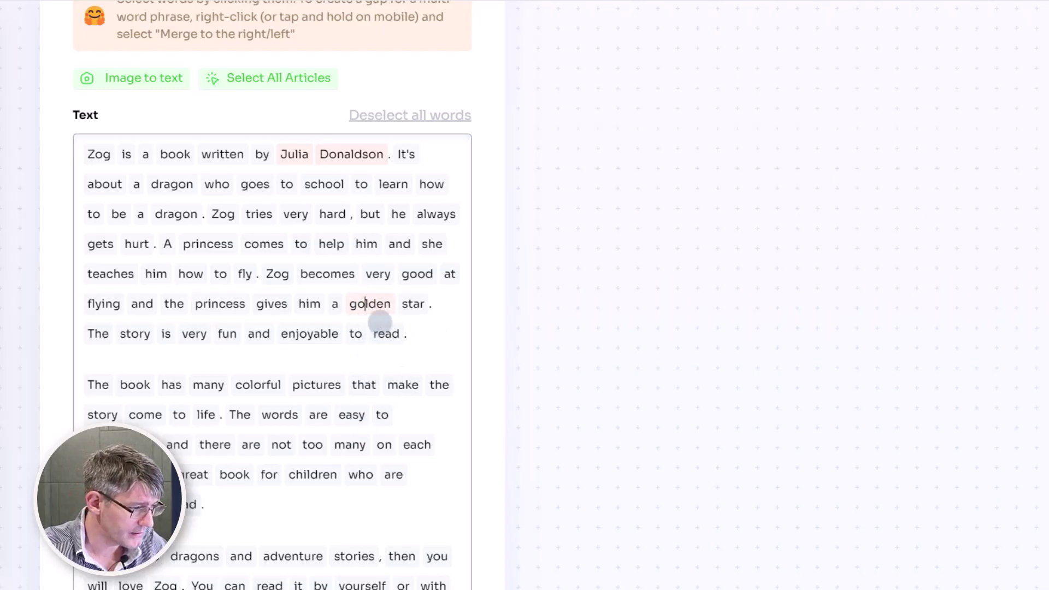
{"action": "scroll", "coordinate": [241, 383], "scroll_direction": "down", "scroll_amount": 1}
{"action": "scroll", "coordinate": [238, 378], "scroll_direction": "down", "scroll_amount": 1}
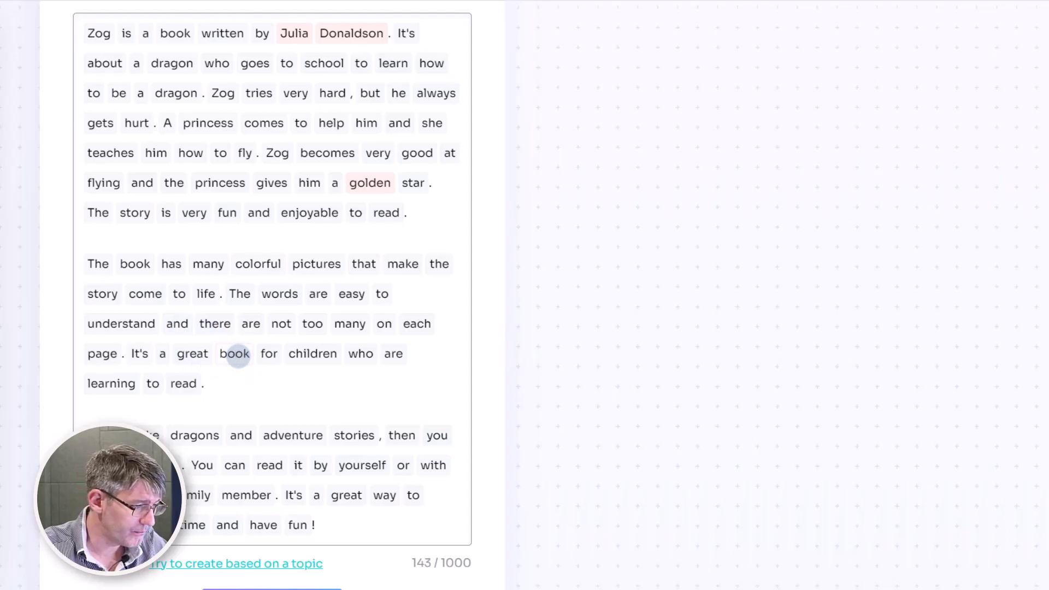
{"action": "left_click", "coordinate": [236, 355]}
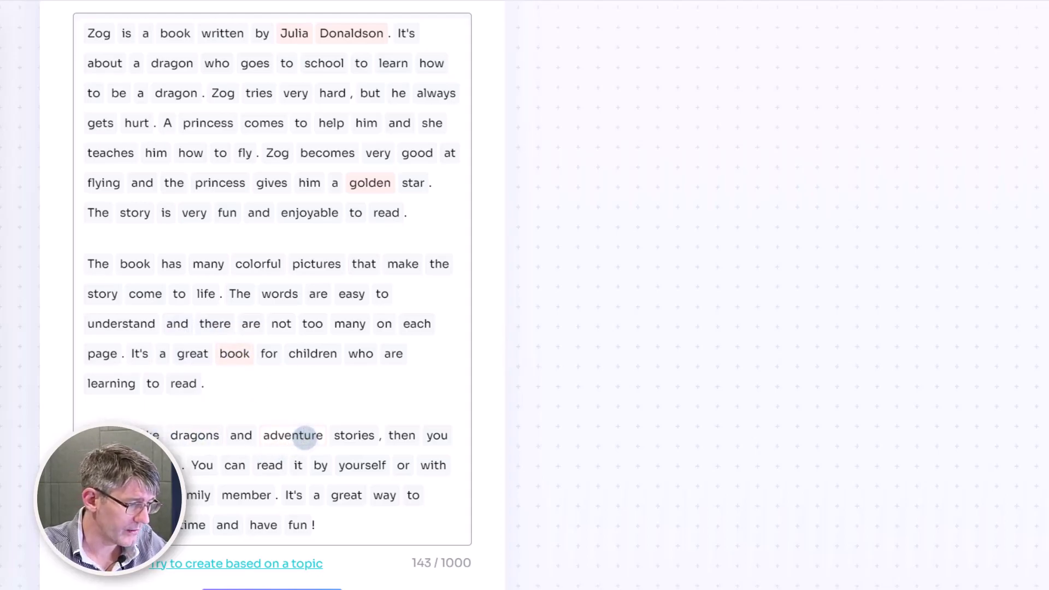
{"action": "left_click", "coordinate": [305, 436]}
{"action": "scroll", "coordinate": [605, 421], "scroll_direction": "down", "scroll_amount": 3}
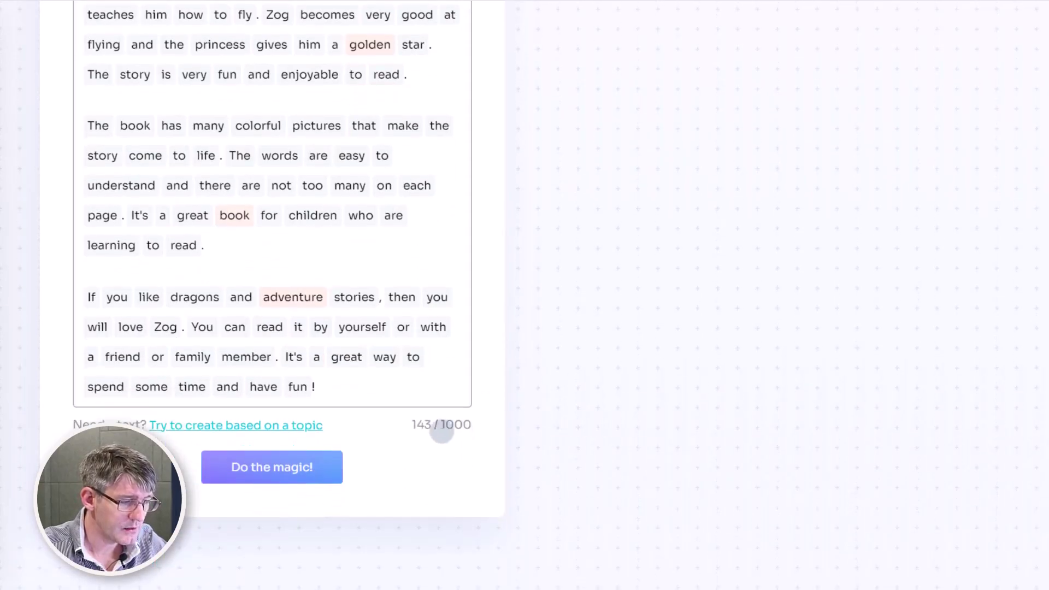
{"action": "left_click", "coordinate": [295, 467]}
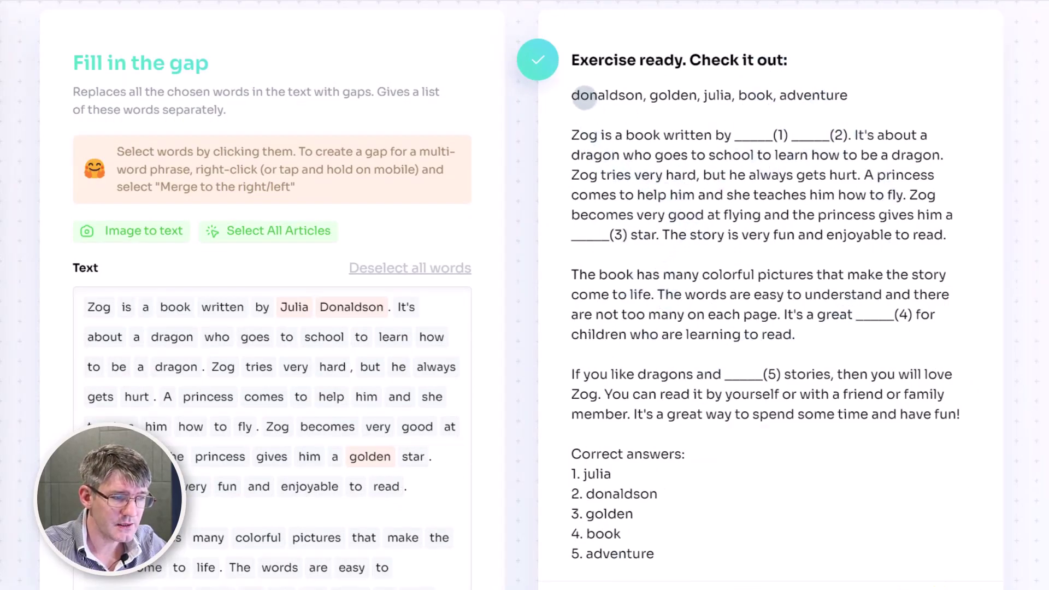
Highlight the list of removed words above the gap exercise and review the rest of the result
{"action": "left_click_drag", "start_coordinate": [574, 93], "coordinate": [844, 89]}
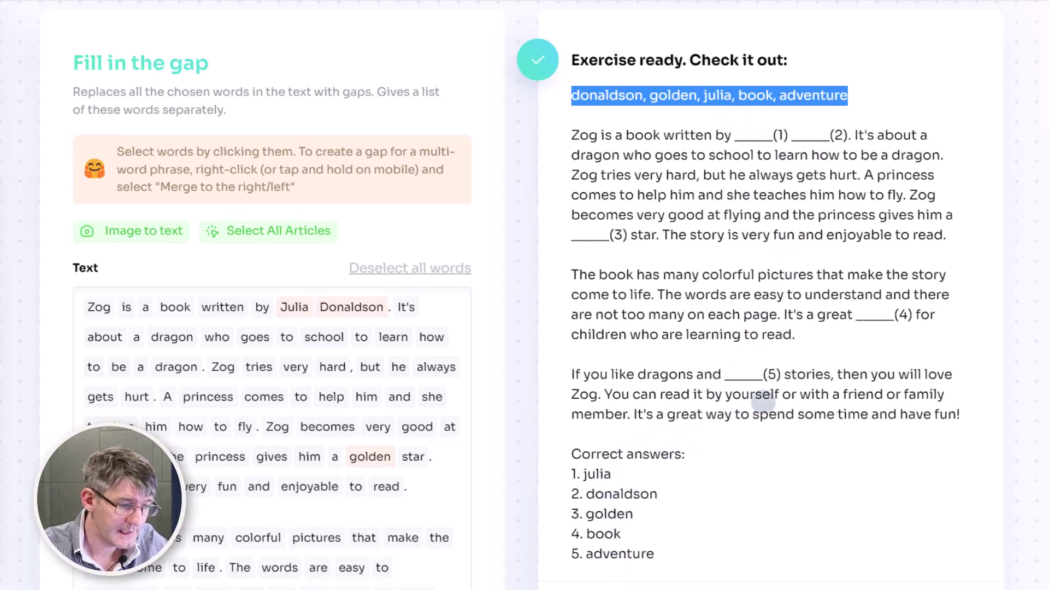
{"action": "scroll", "coordinate": [763, 401], "scroll_direction": "down", "scroll_amount": 3}
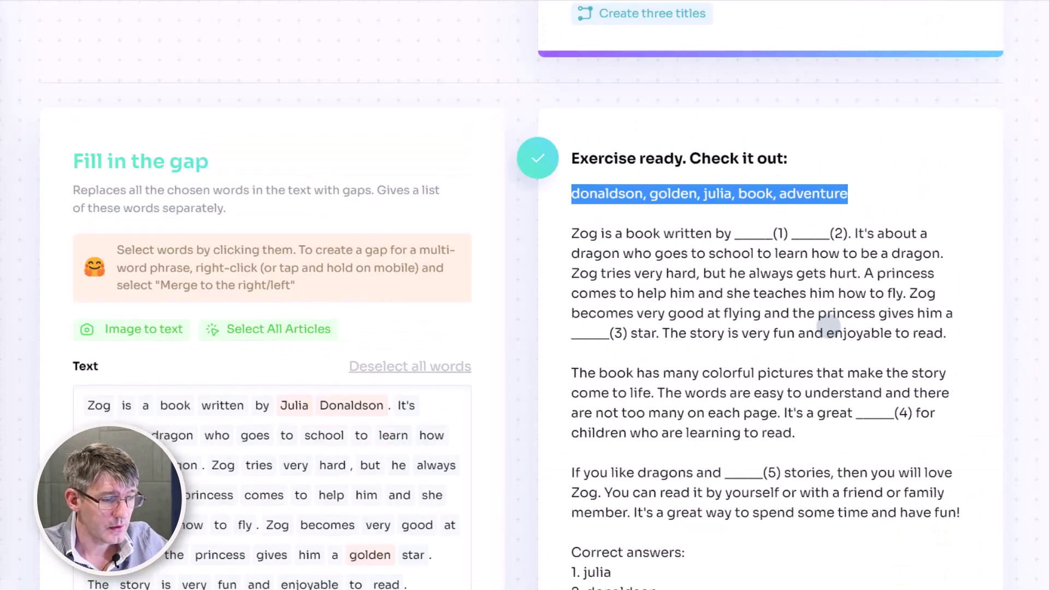
Generate Simple-level discussion questions from the topic of the original Zog text
{"action": "scroll", "coordinate": [828, 326], "scroll_direction": "up", "scroll_amount": 3}
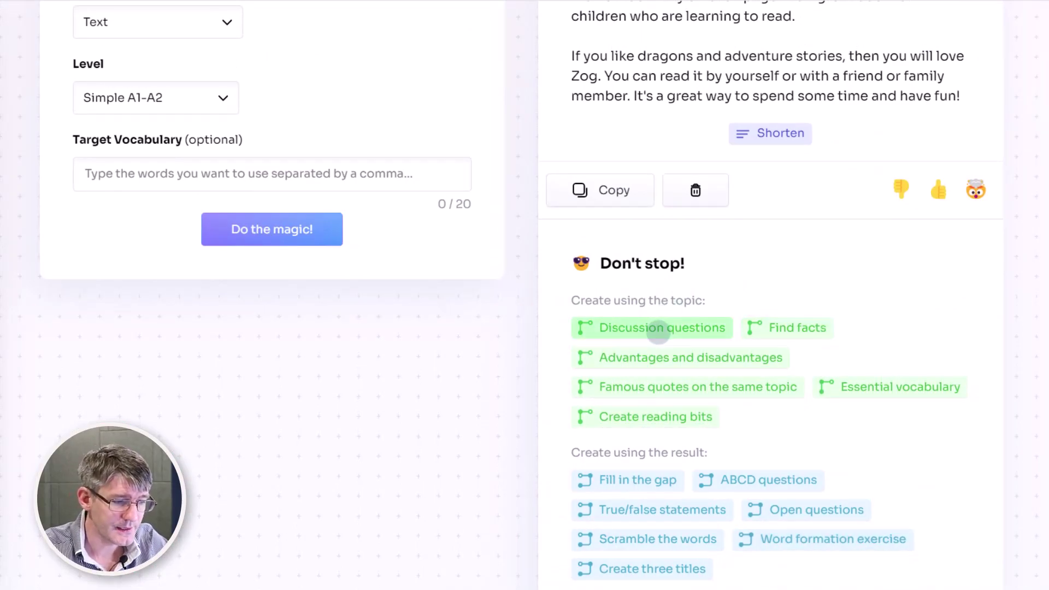
{"action": "left_click", "coordinate": [659, 332]}
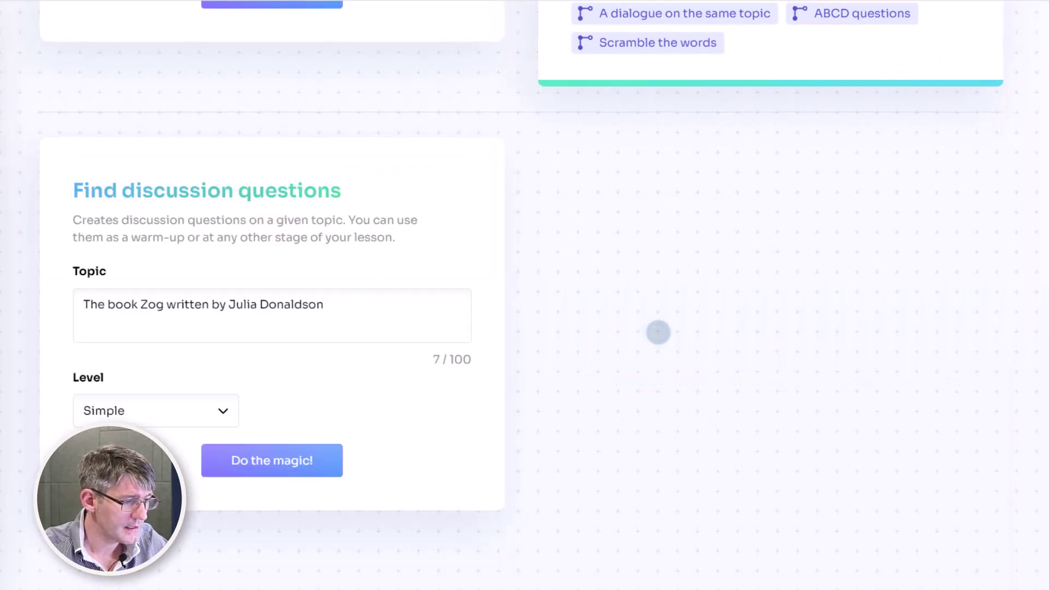
{"action": "left_click", "coordinate": [275, 461]}
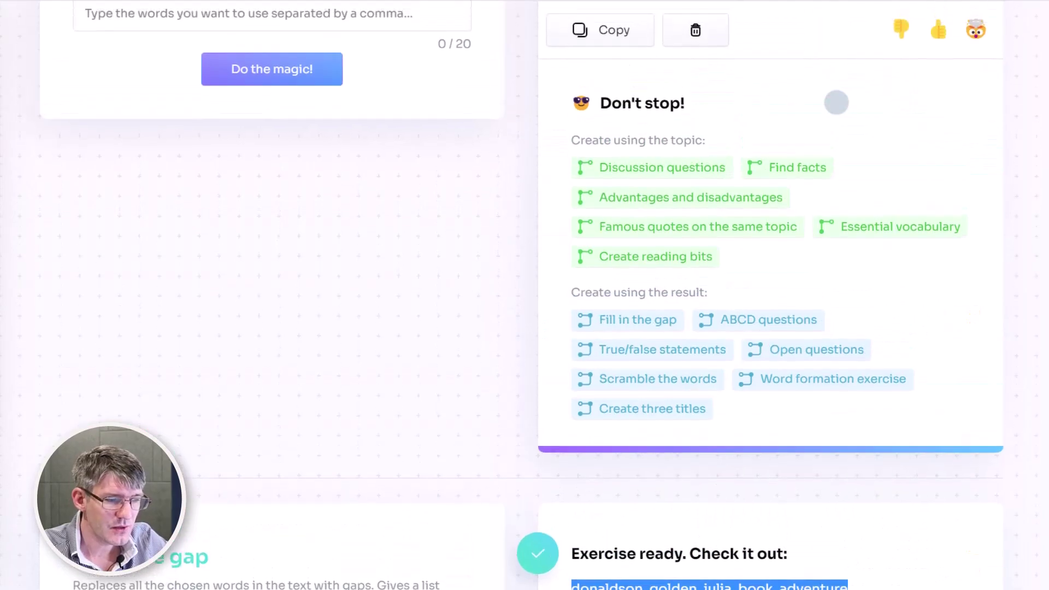
Generate an essential vocabulary list on the Zog topic with part of speech Any
{"action": "scroll", "coordinate": [837, 102], "scroll_direction": "up", "scroll_amount": 1}
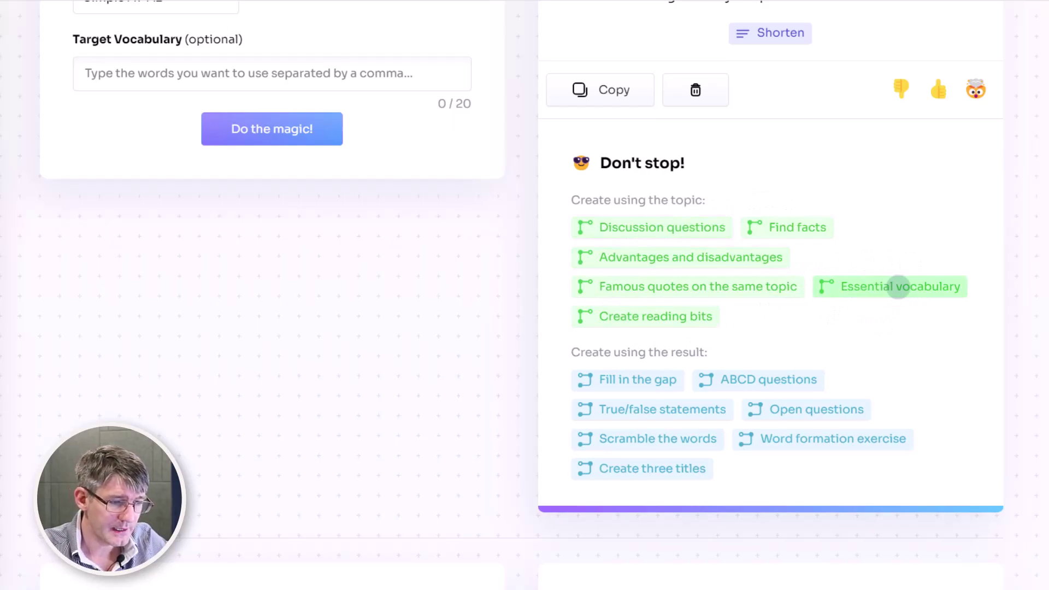
{"action": "left_click", "coordinate": [898, 287]}
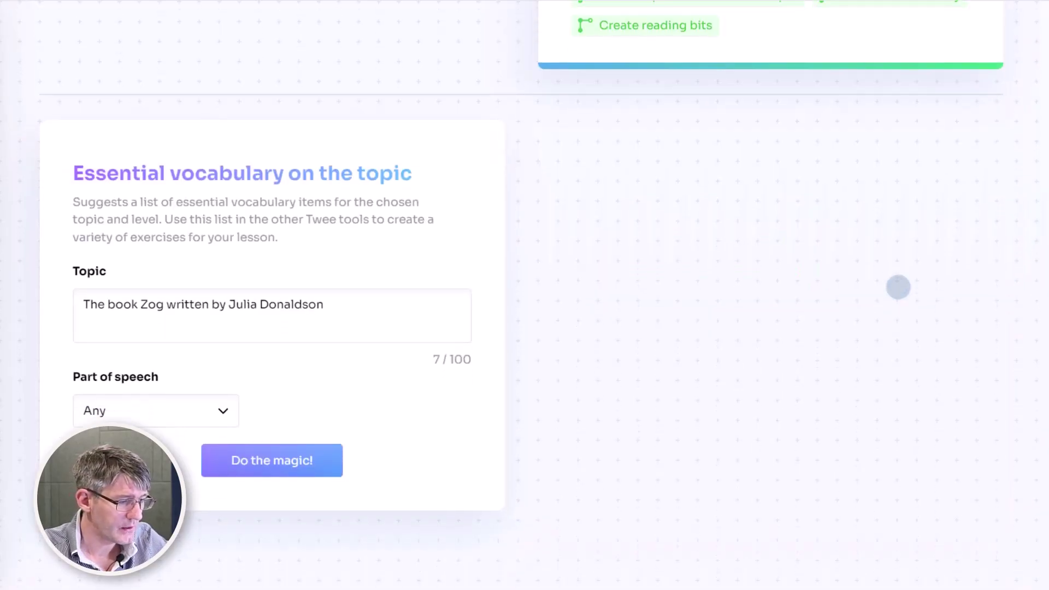
{"action": "left_click", "coordinate": [289, 459]}
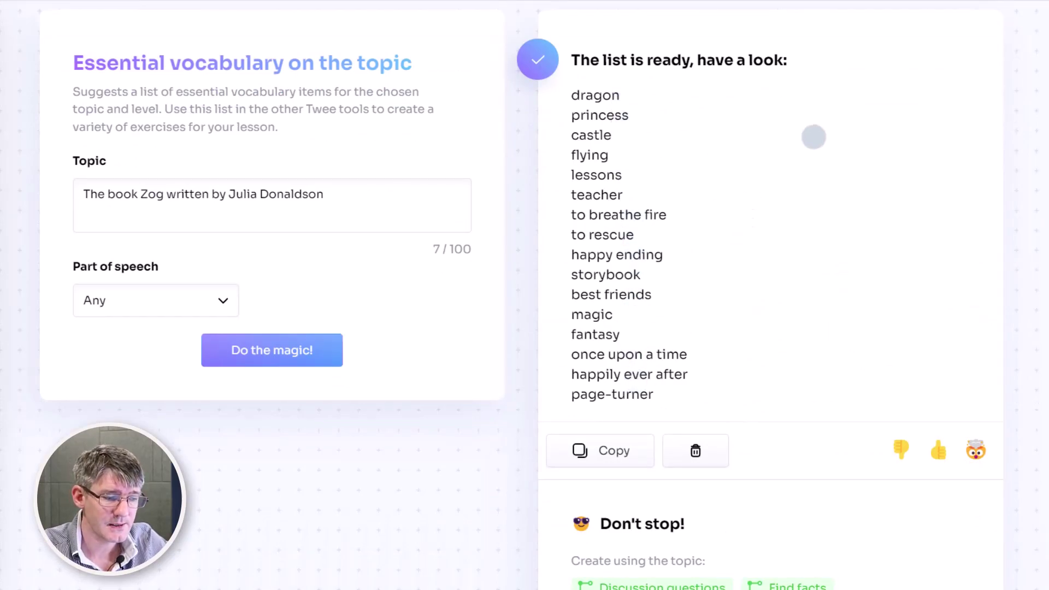
Generate true/false statements from the original Zog text and review the statements with their answers
{"action": "scroll", "coordinate": [814, 136], "scroll_direction": "down", "scroll_amount": 3}
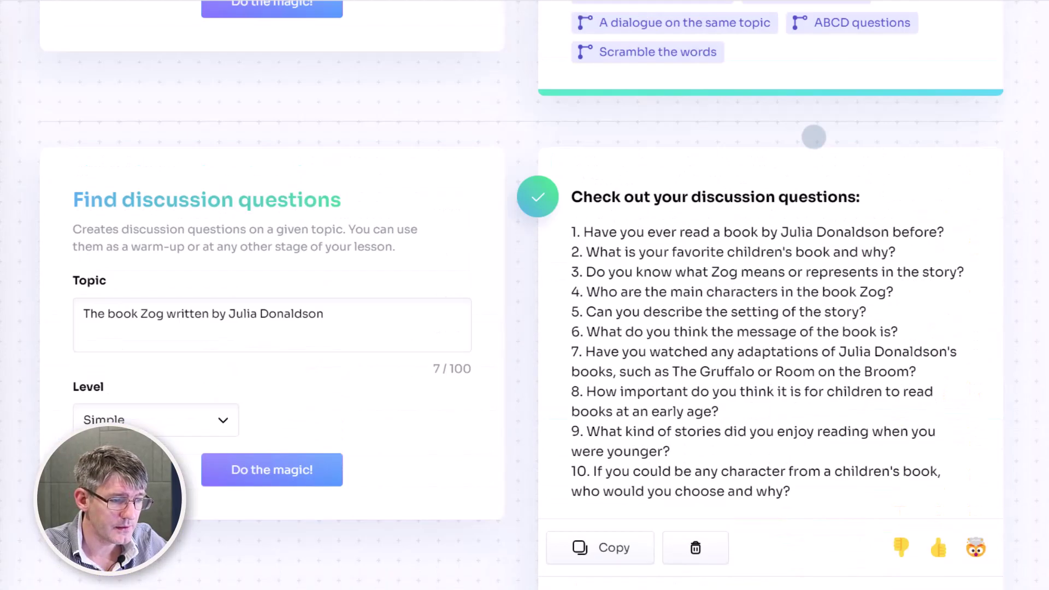
{"action": "scroll", "coordinate": [814, 136], "scroll_direction": "up", "scroll_amount": 4}
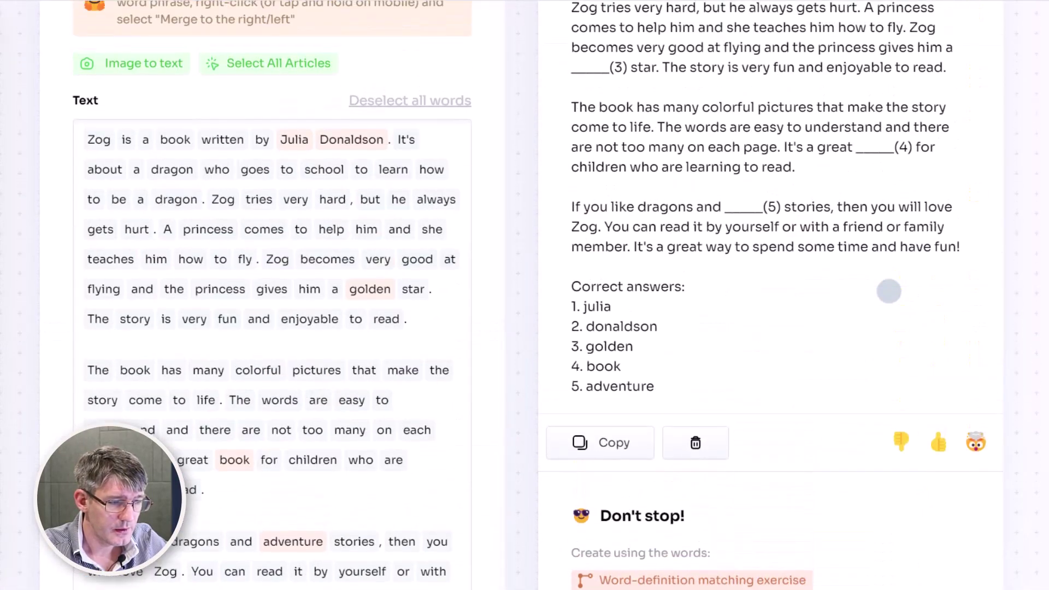
{"action": "scroll", "coordinate": [889, 290], "scroll_direction": "up", "scroll_amount": 12}
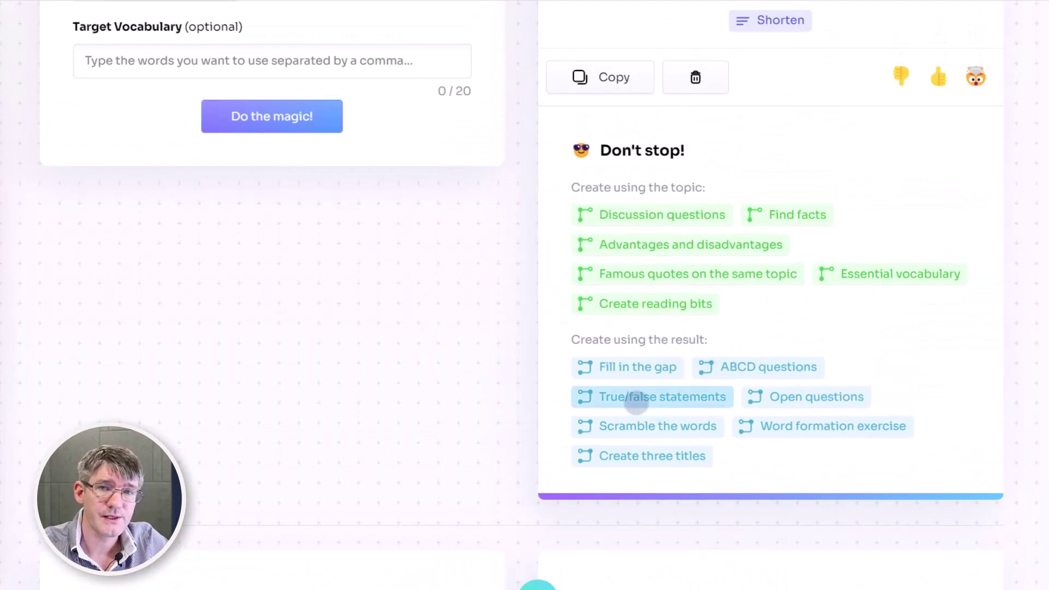
{"action": "left_click", "coordinate": [637, 403]}
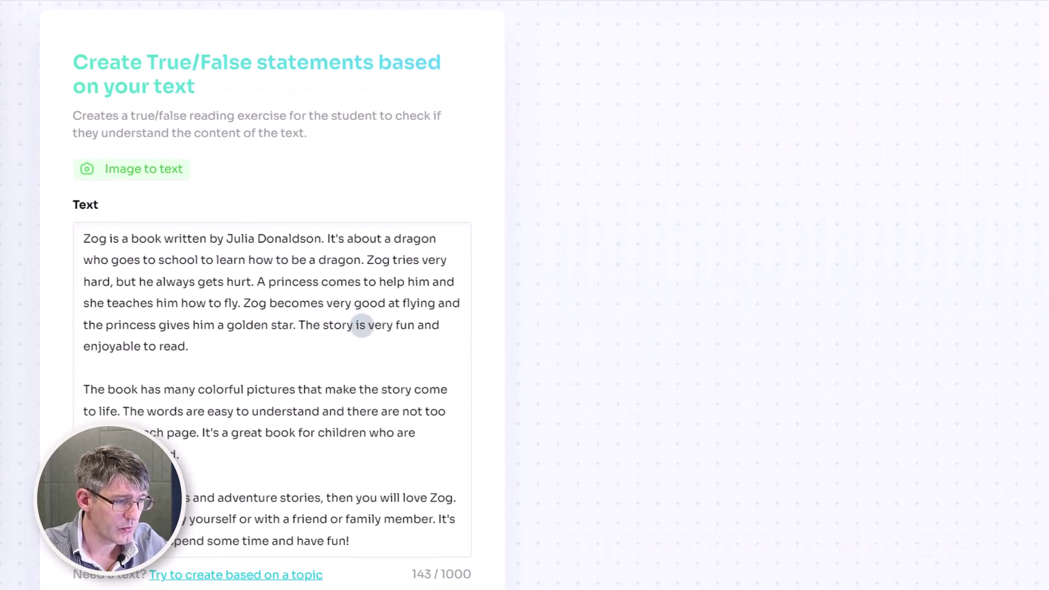
{"action": "scroll", "coordinate": [362, 326], "scroll_direction": "down", "scroll_amount": 3}
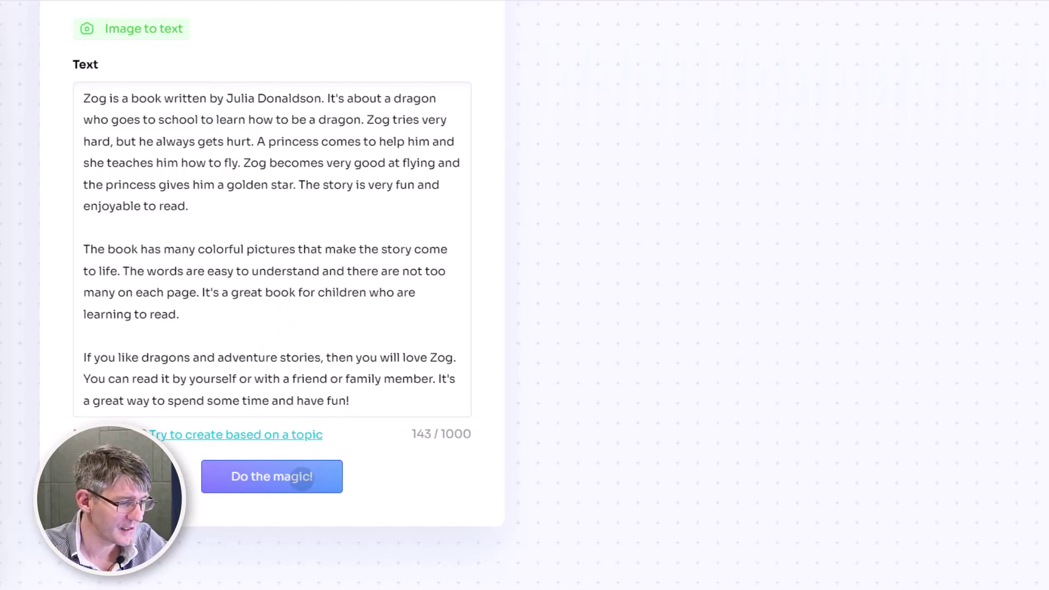
{"action": "left_click", "coordinate": [302, 479]}
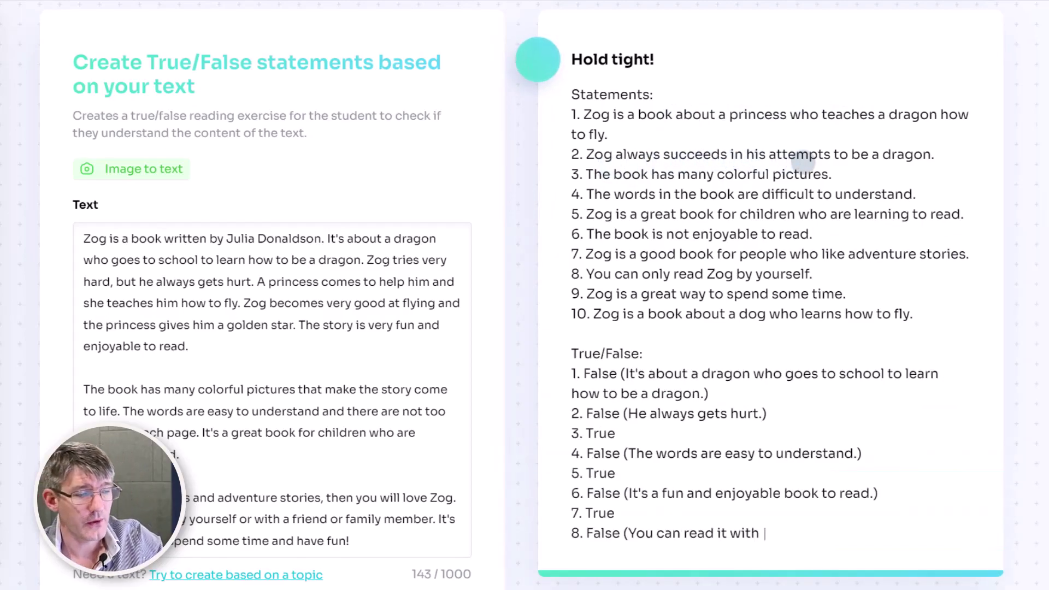
{"action": "scroll", "coordinate": [805, 356], "scroll_direction": "down", "scroll_amount": 2}
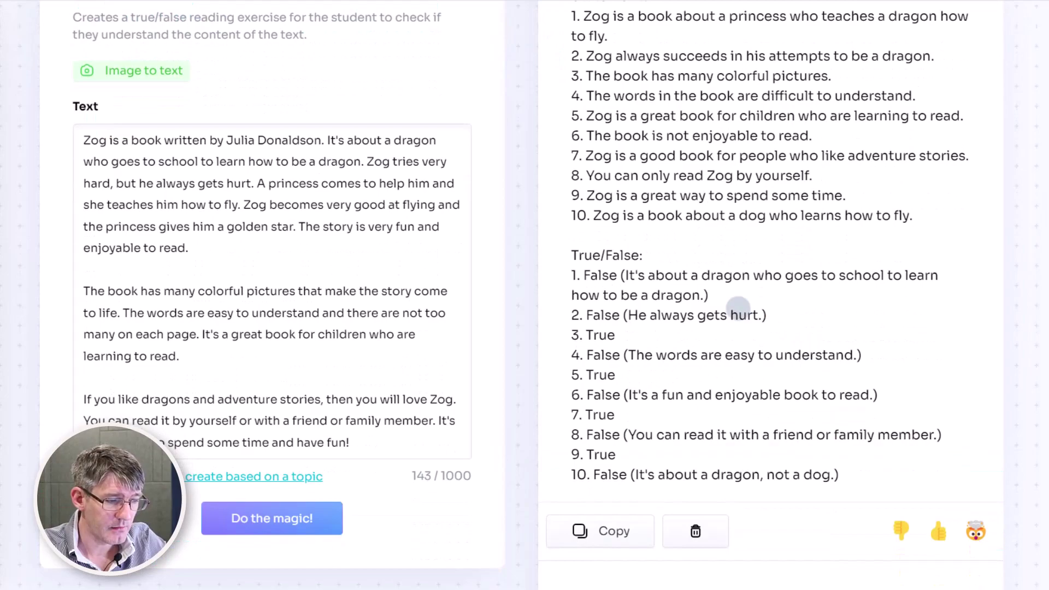
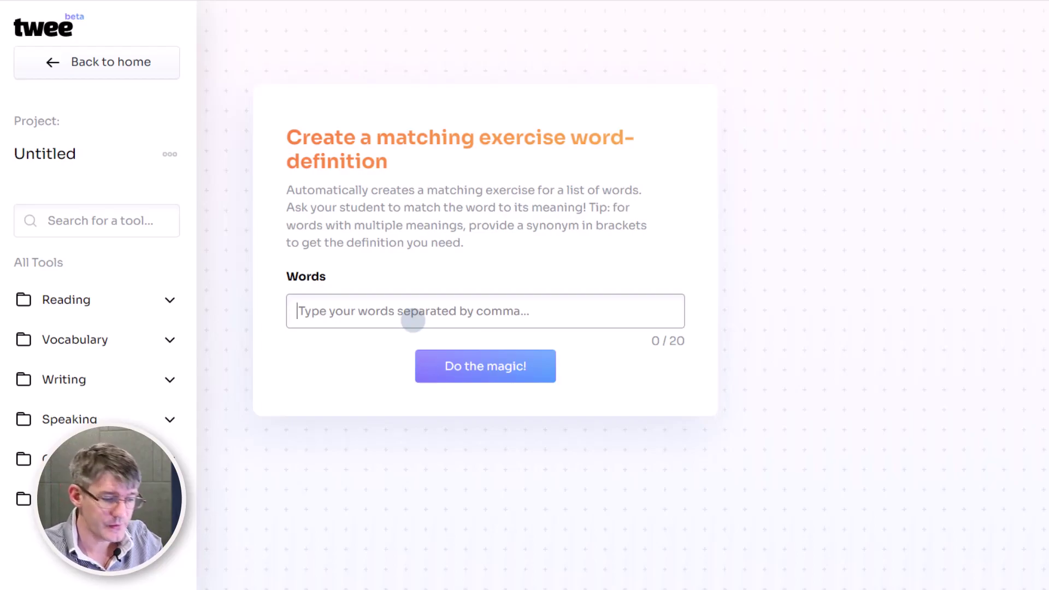
Enter carnivor, habitat, scales, snake and hybernate as the words for the word-definition matching exercise
{"action": "left_click", "coordinate": [413, 321]}
{"action": "type", "text": "carnivor"}
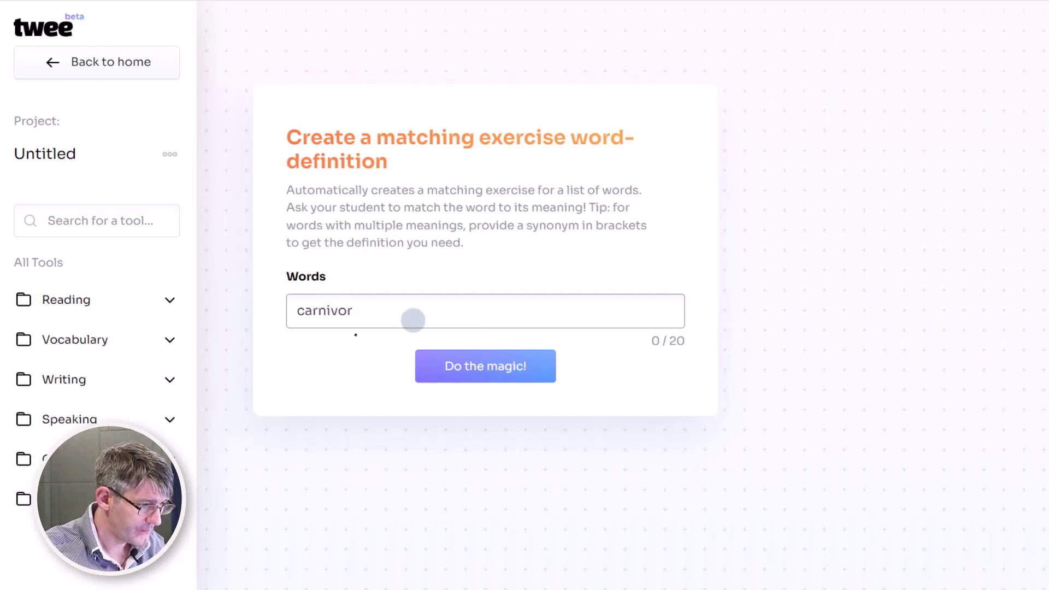
{"action": "type", "text": "."}
{"action": "key", "text": "Return"}
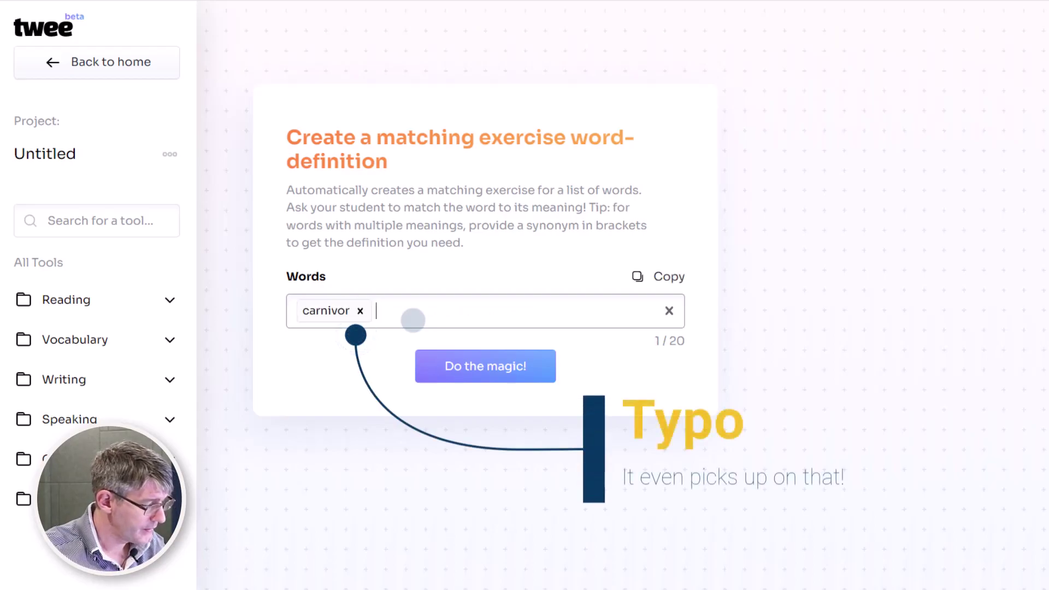
{"action": "type", "text": "habitat"}
{"action": "key", "text": "Return"}
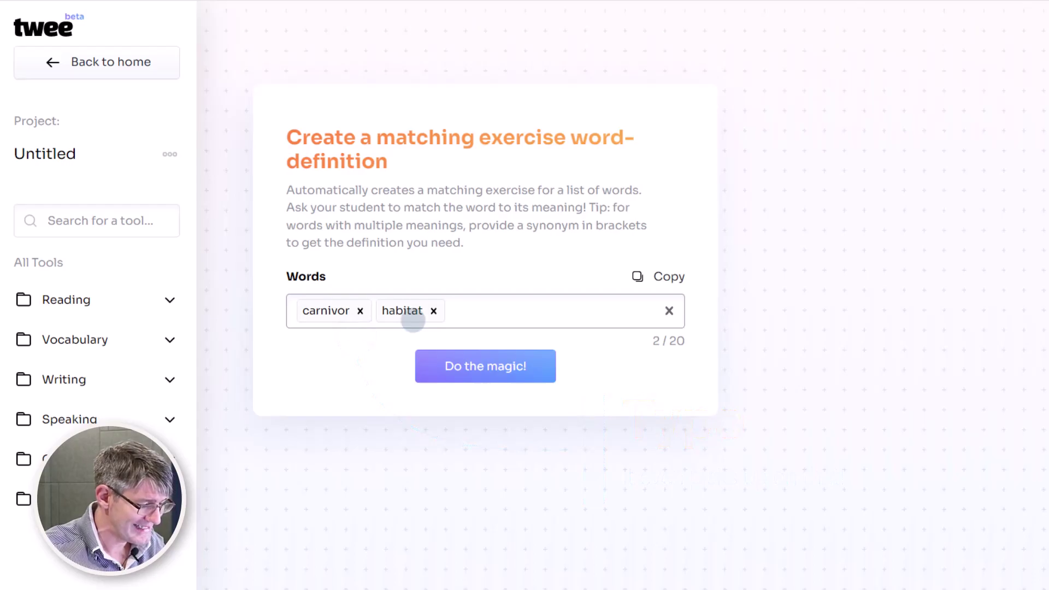
{"action": "type", "text": "scales"}
{"action": "key", "text": "Return"}
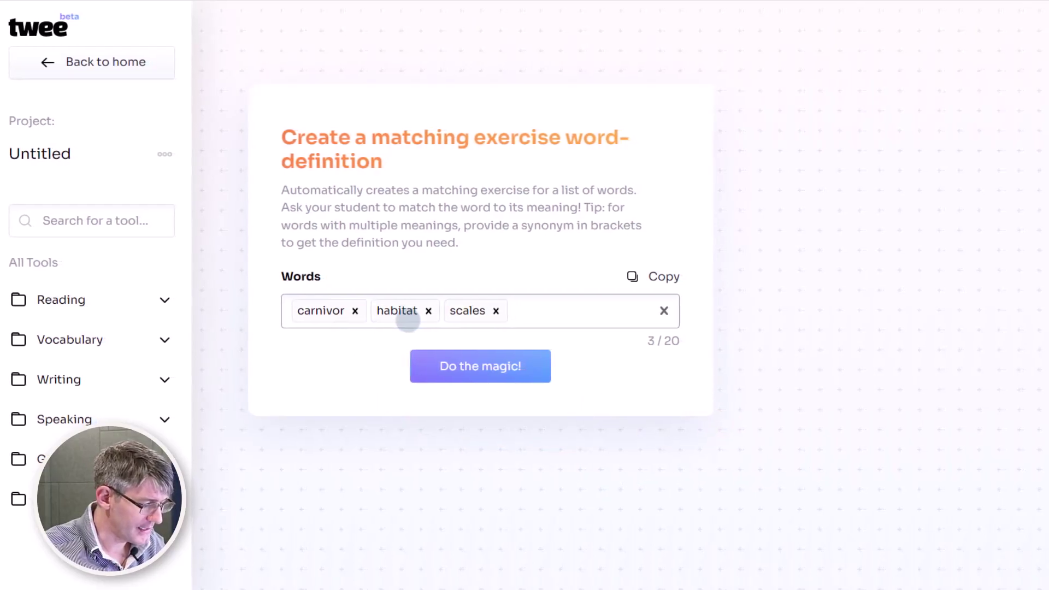
{"action": "type", "text": "snake"}
{"action": "key", "text": "Return"}
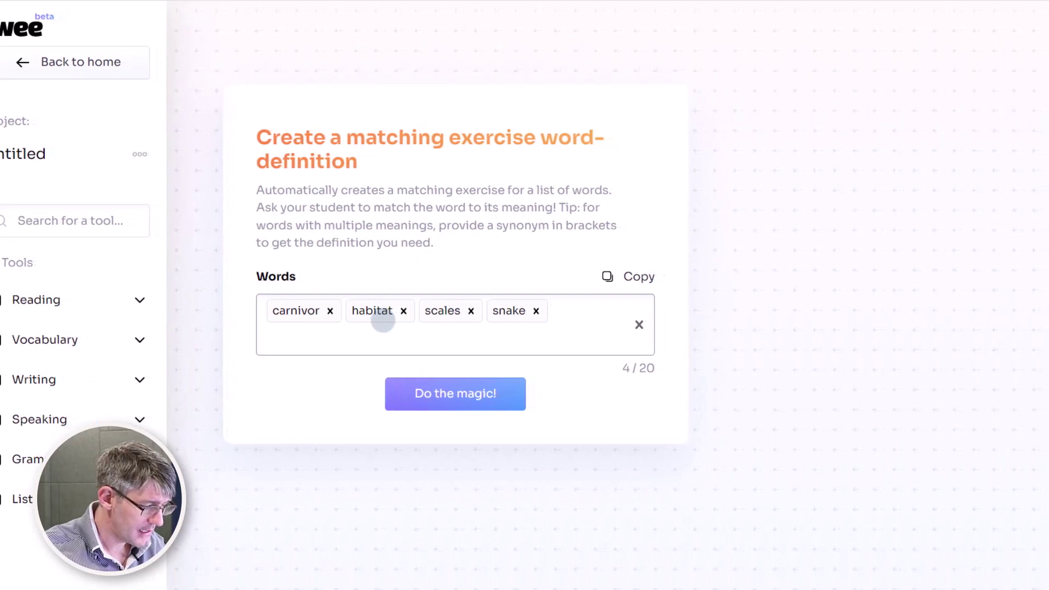
{"action": "type", "text": "hybernate"}
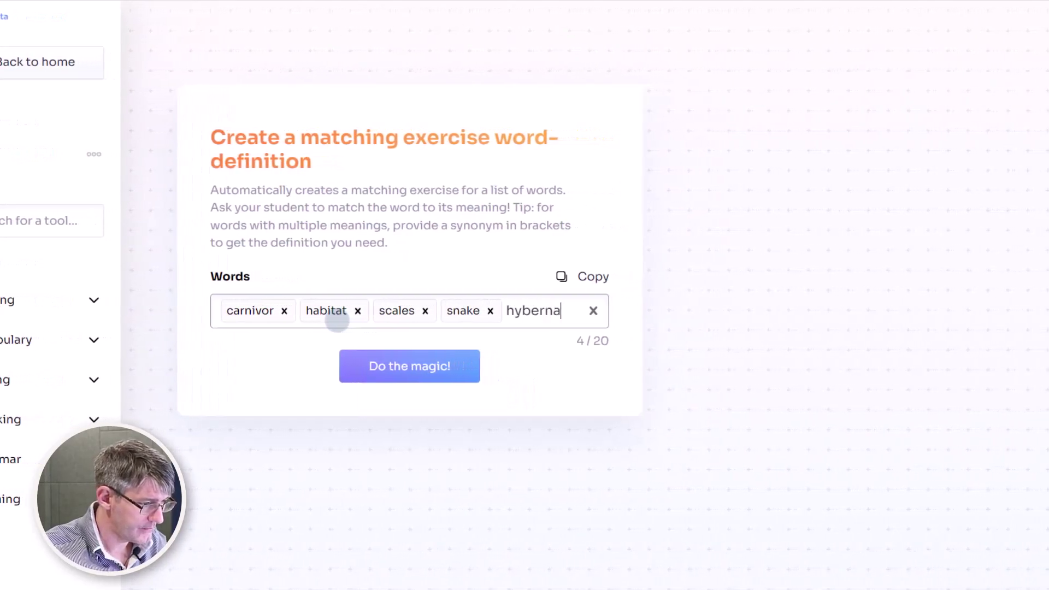
Generate the word-definition matching exercise and review its definitions, word list and answers
{"action": "left_click", "coordinate": [398, 392]}
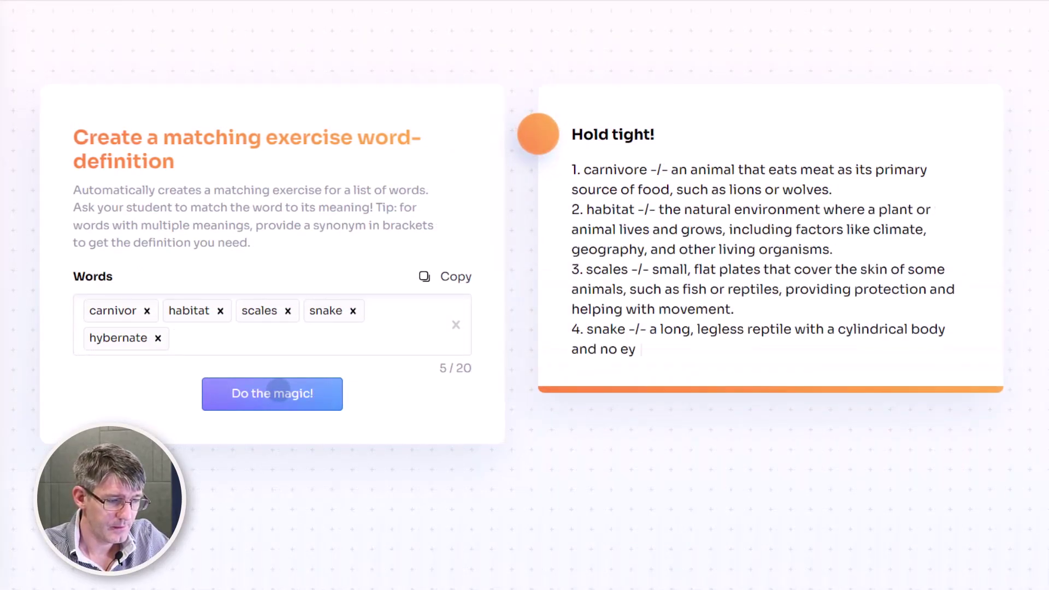
{"action": "scroll", "coordinate": [726, 281], "scroll_direction": "down", "scroll_amount": 3}
{"action": "scroll", "coordinate": [724, 291], "scroll_direction": "up", "scroll_amount": 2}
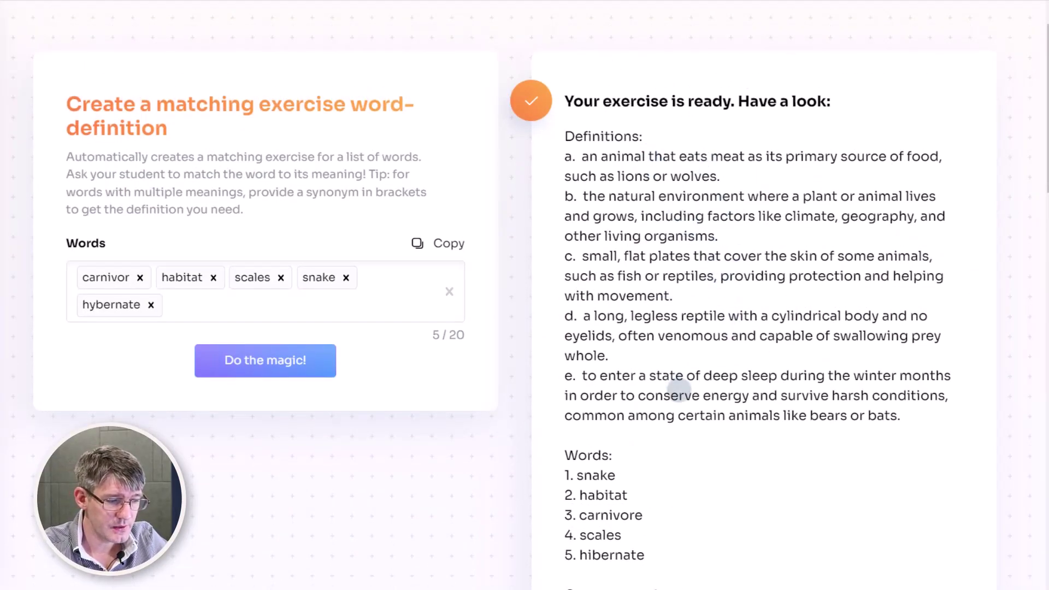
{"action": "scroll", "coordinate": [680, 392], "scroll_direction": "down", "scroll_amount": 5}
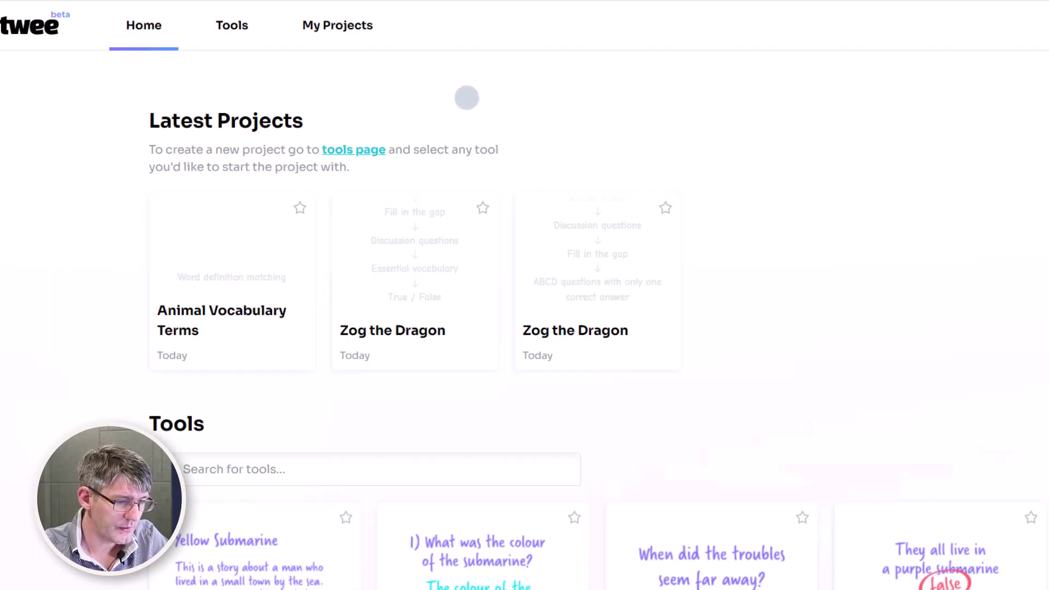
Browse the collection of tools from the home page and open the YouTube Video To Text tool
{"action": "scroll", "coordinate": [468, 98], "scroll_direction": "down", "scroll_amount": 15}
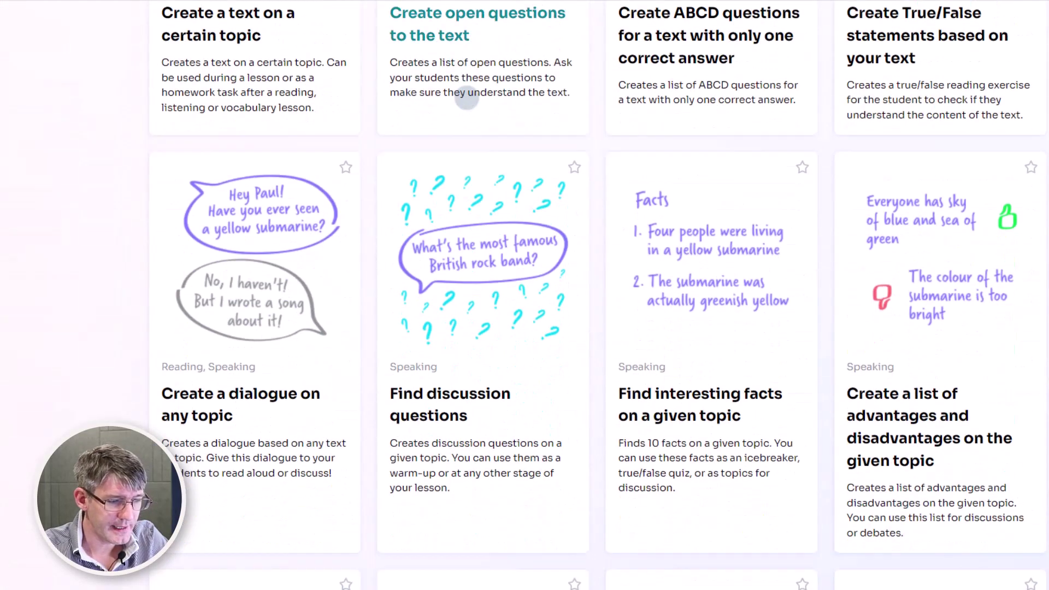
{"action": "scroll", "coordinate": [467, 98], "scroll_direction": "down", "scroll_amount": 2}
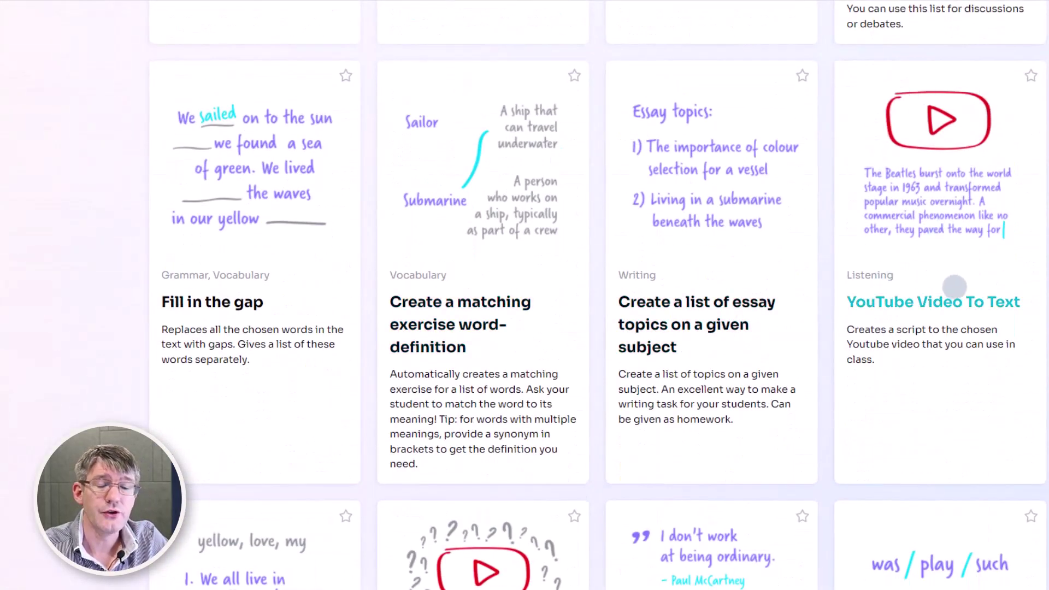
{"action": "scroll", "coordinate": [1047, 273], "scroll_direction": "down", "scroll_amount": 2}
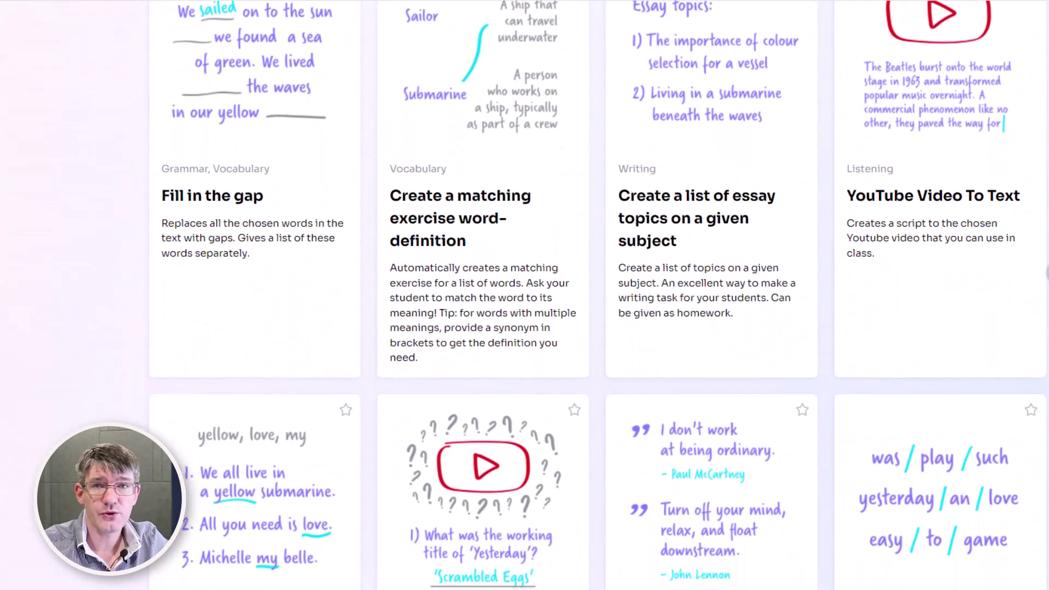
{"action": "scroll", "coordinate": [1047, 273], "scroll_direction": "up", "scroll_amount": 1}
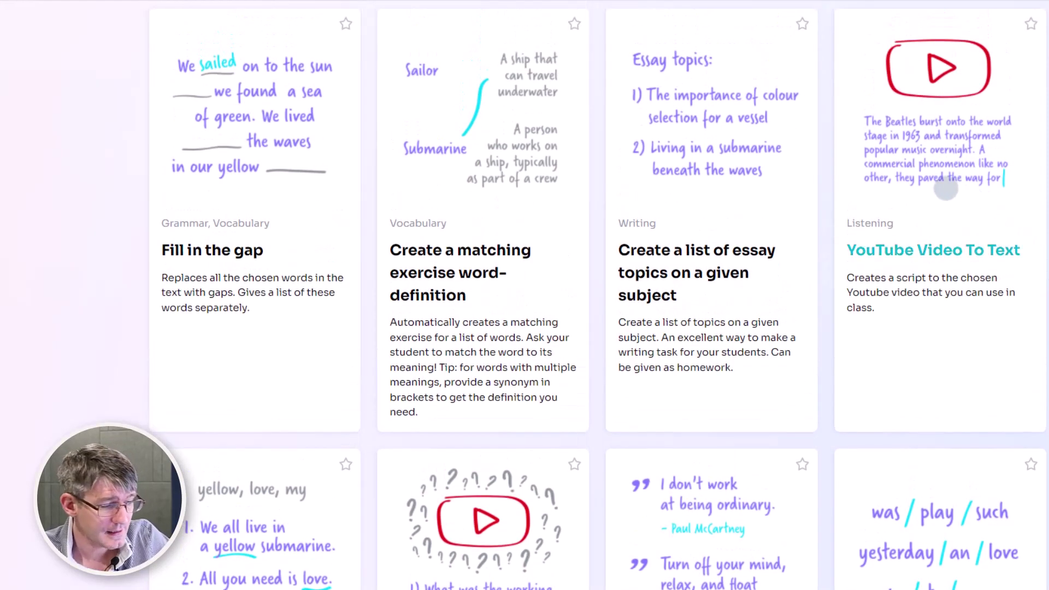
{"action": "scroll", "coordinate": [946, 189], "scroll_direction": "down", "scroll_amount": 3}
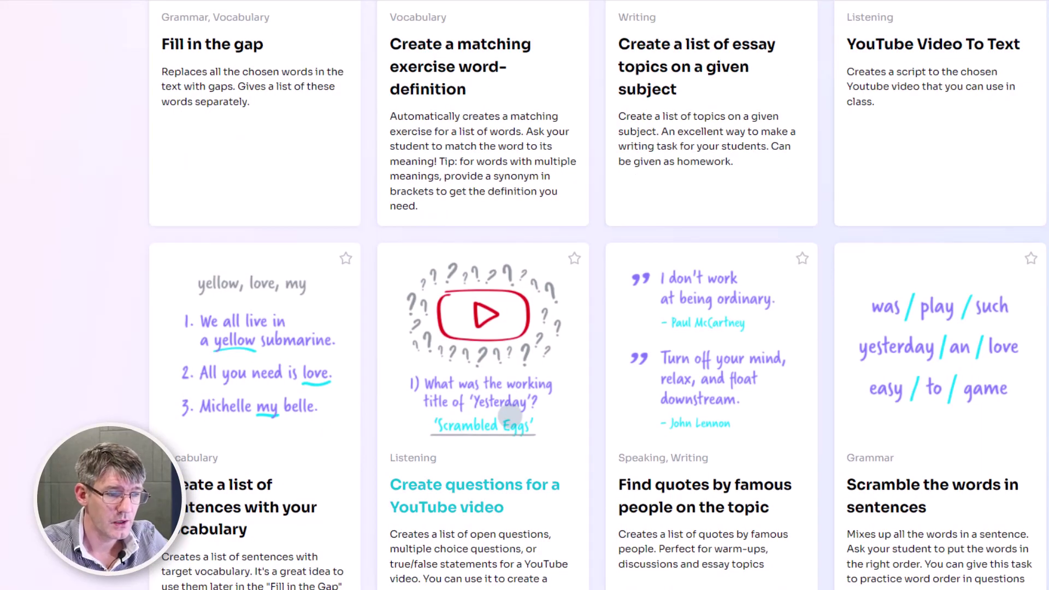
{"action": "scroll", "coordinate": [507, 417], "scroll_direction": "up", "scroll_amount": 4}
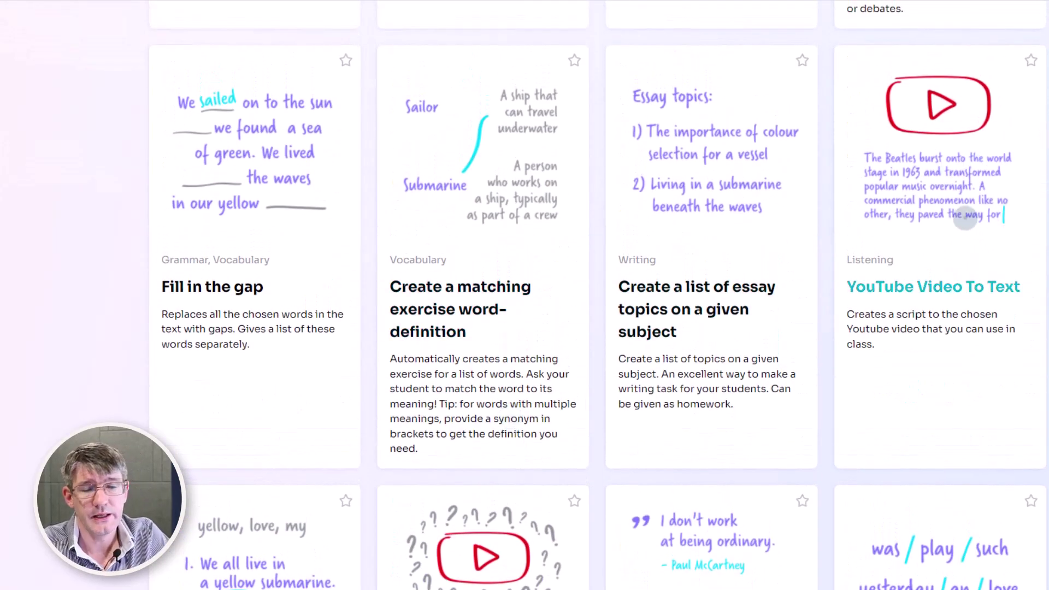
{"action": "left_click", "coordinate": [966, 218]}
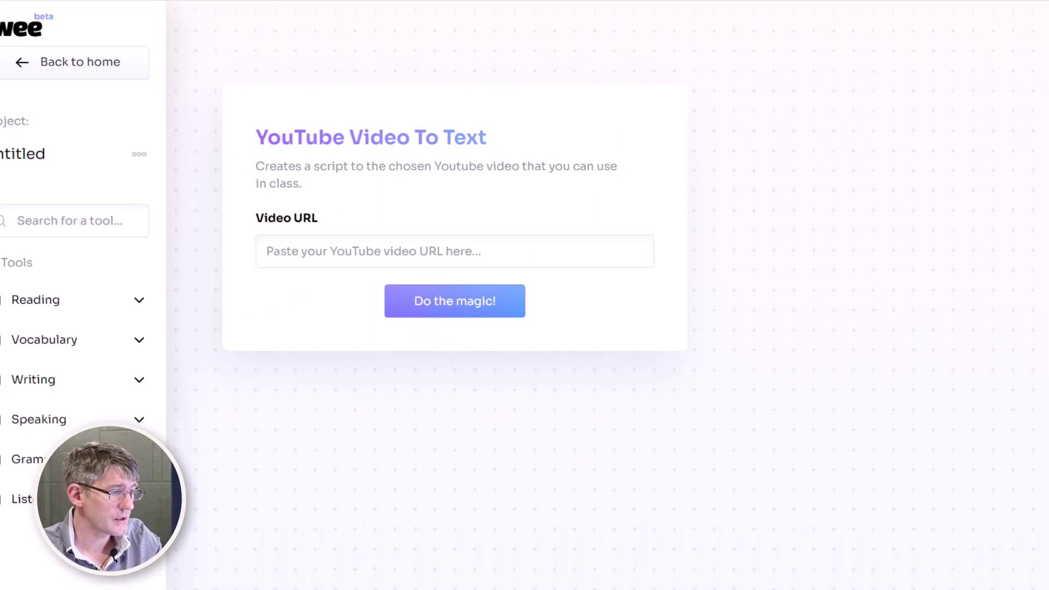
{"action": "type", "text": "https://www.youtube.com/watch?v=PkEKo7-3miM"}
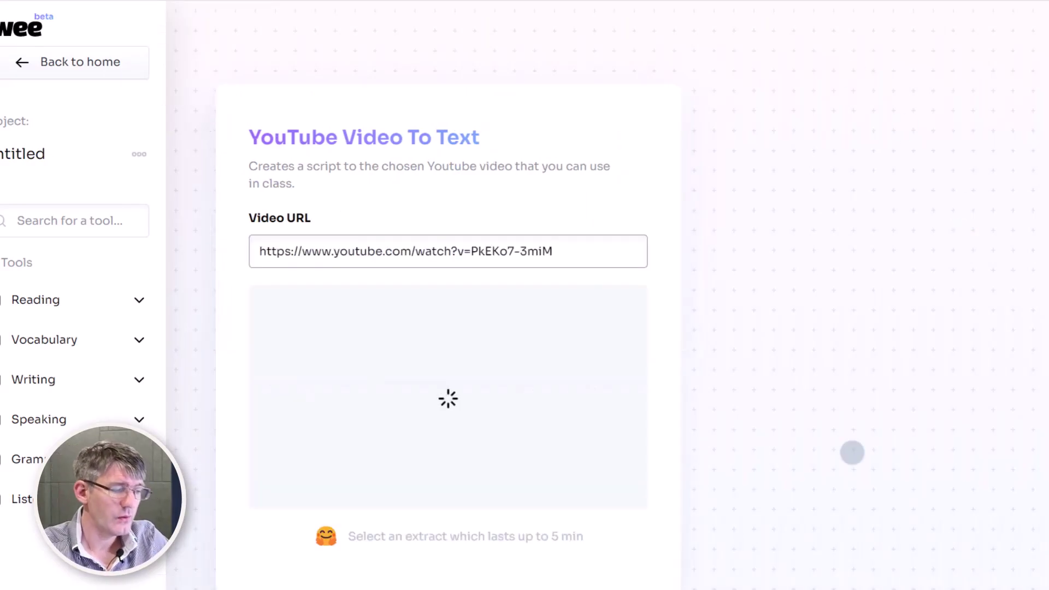
{"action": "scroll", "coordinate": [852, 452], "scroll_direction": "down", "scroll_amount": 2}
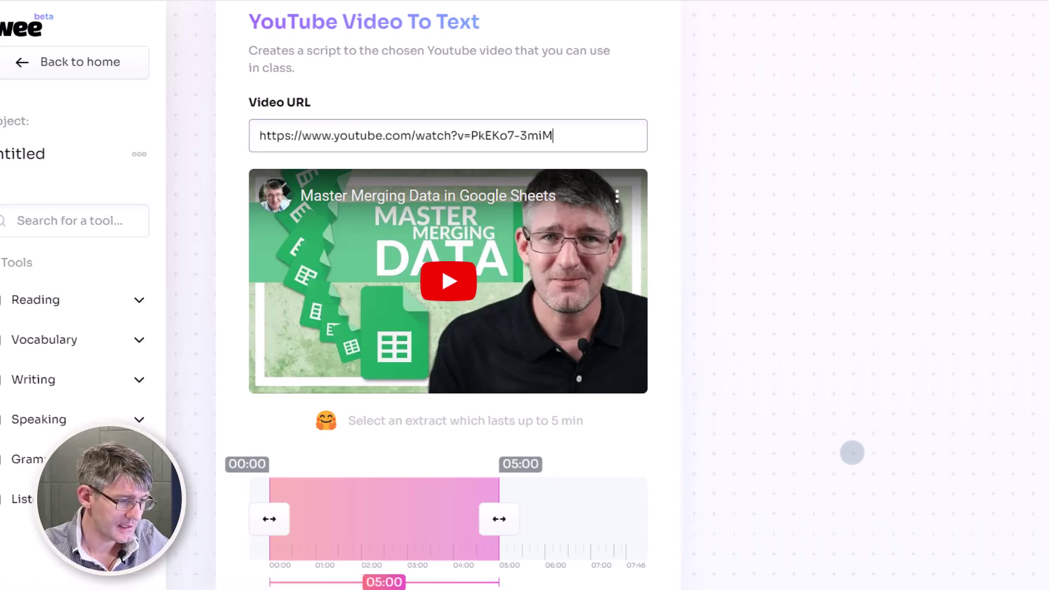
{"action": "scroll", "coordinate": [696, 443], "scroll_direction": "down", "scroll_amount": 3}
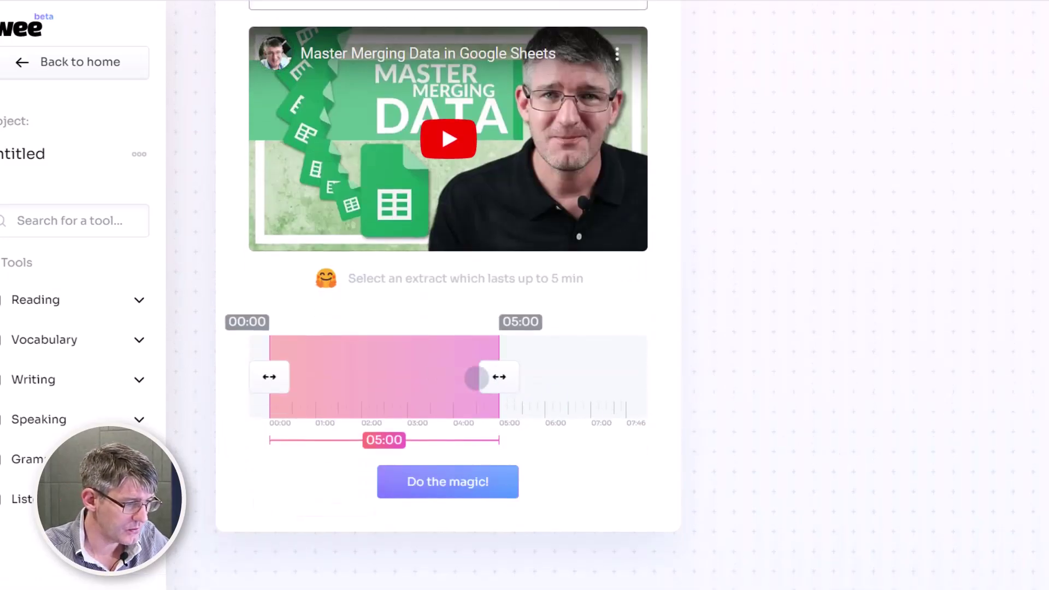
{"action": "left_click", "coordinate": [447, 481]}
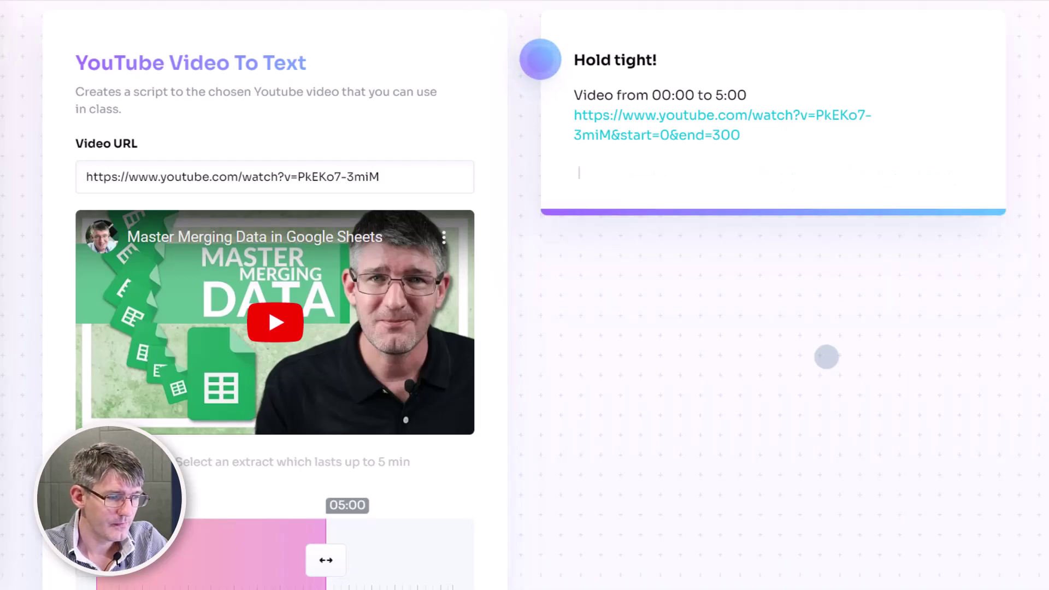
{"action": "scroll", "coordinate": [730, 225], "scroll_direction": "down", "scroll_amount": 6}
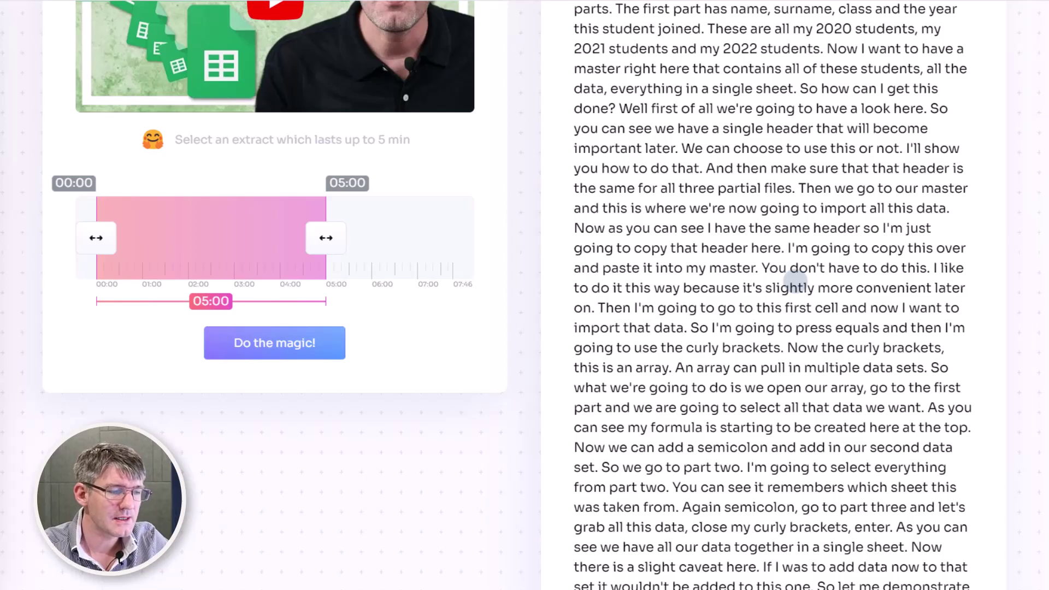
{"action": "scroll", "coordinate": [796, 282], "scroll_direction": "down", "scroll_amount": 20}
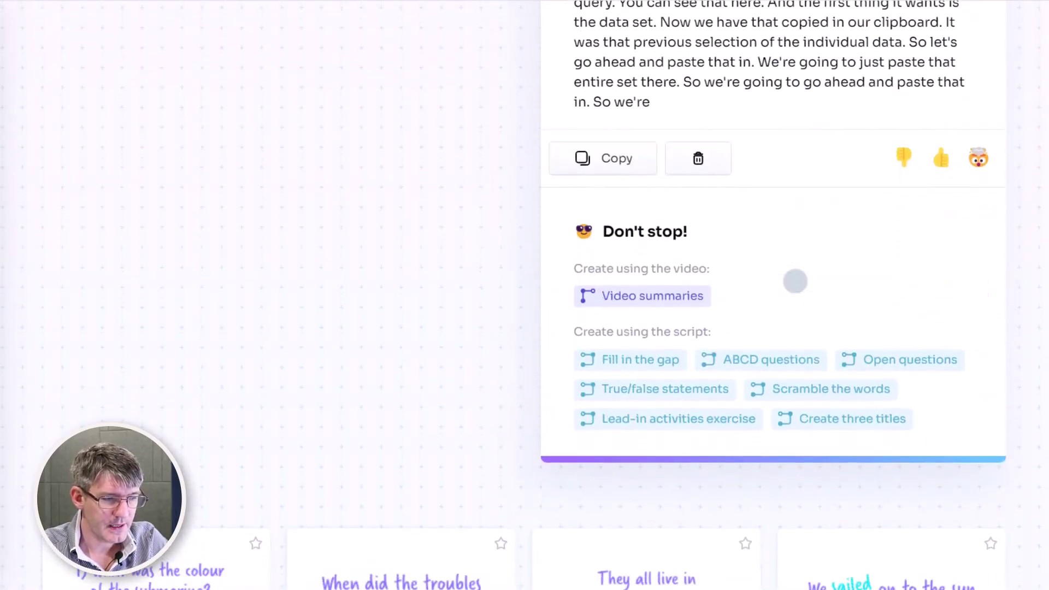
{"action": "scroll", "coordinate": [795, 282], "scroll_direction": "down", "scroll_amount": 2}
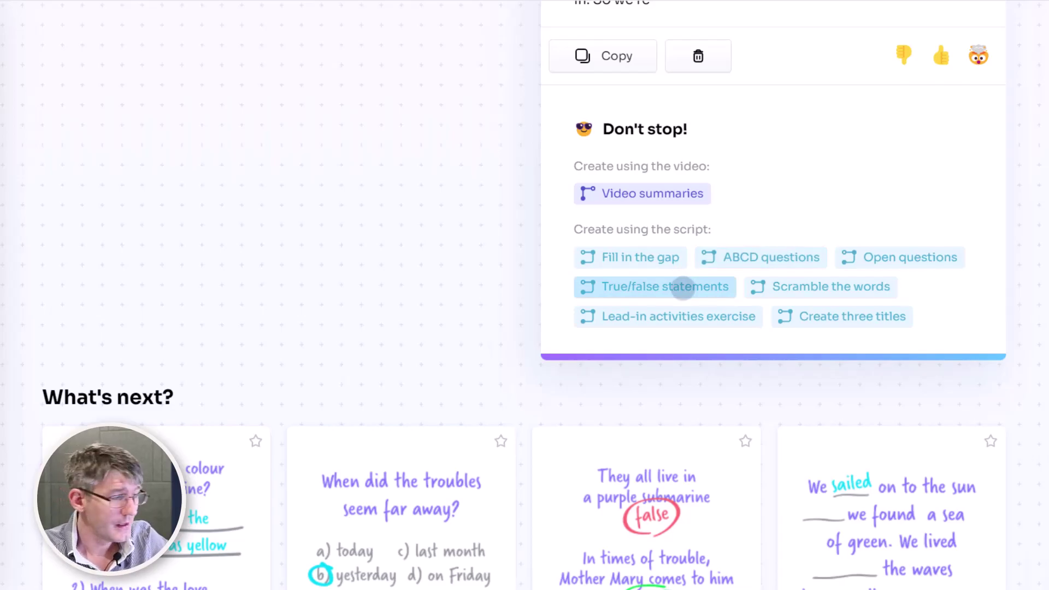
{"action": "left_click", "coordinate": [683, 288]}
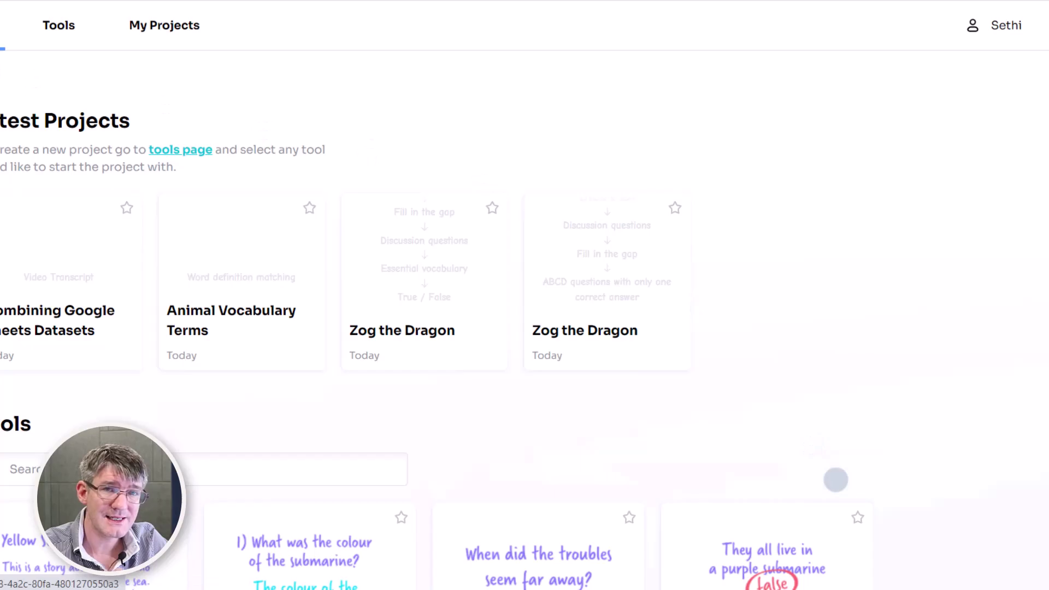
{"action": "scroll", "coordinate": [835, 482], "scroll_direction": "down", "scroll_amount": 15}
{"action": "scroll", "coordinate": [835, 481], "scroll_direction": "down", "scroll_amount": 5}
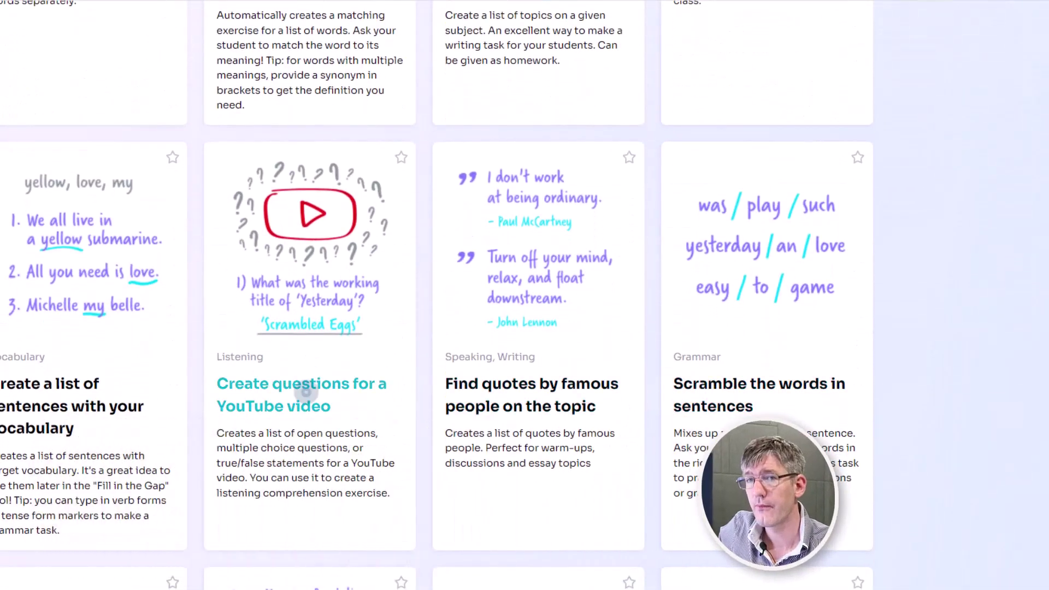
{"action": "left_click", "coordinate": [306, 390]}
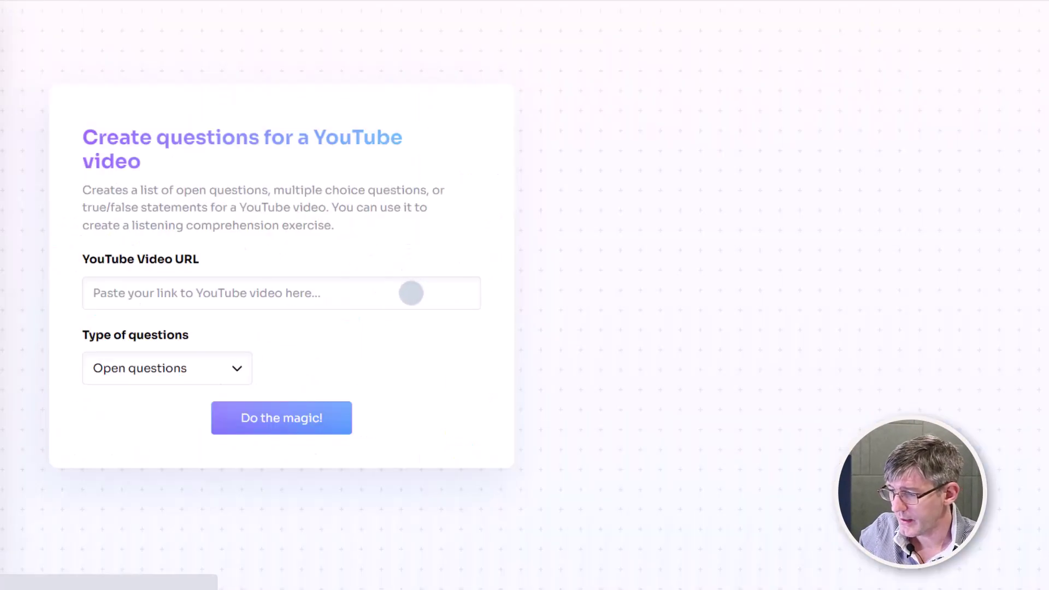
{"action": "left_click", "coordinate": [358, 294]}
{"action": "type", "text": "https://www.youtube.com/watch?v=PkEKo7-3miM"}
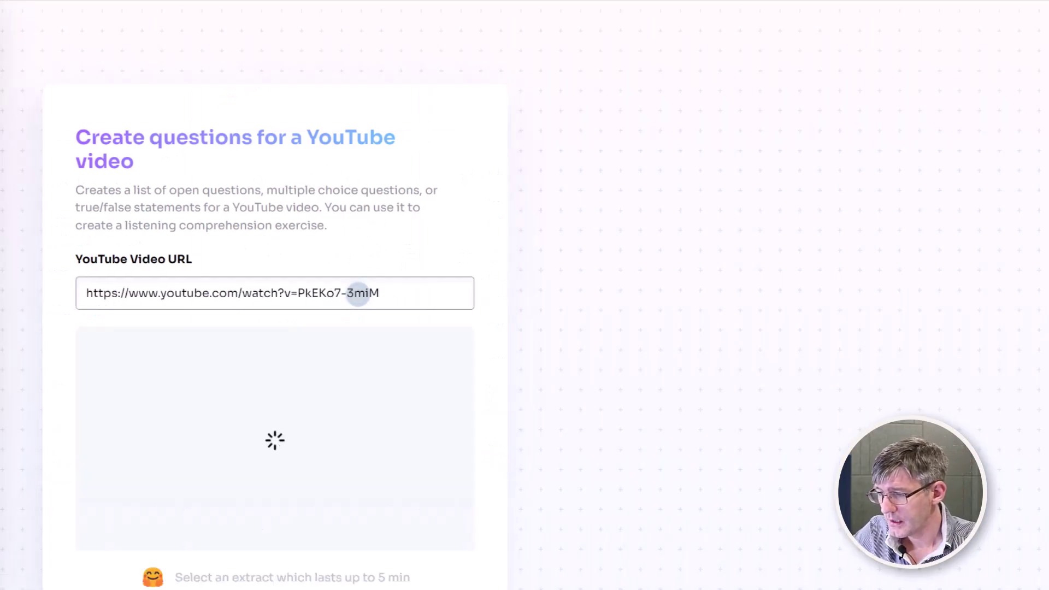
Choose Open questions as the question type and generate them for the video extract from 00:00 to 05:00
{"action": "scroll", "coordinate": [358, 295], "scroll_direction": "down", "scroll_amount": 7}
{"action": "left_click", "coordinate": [195, 419]}
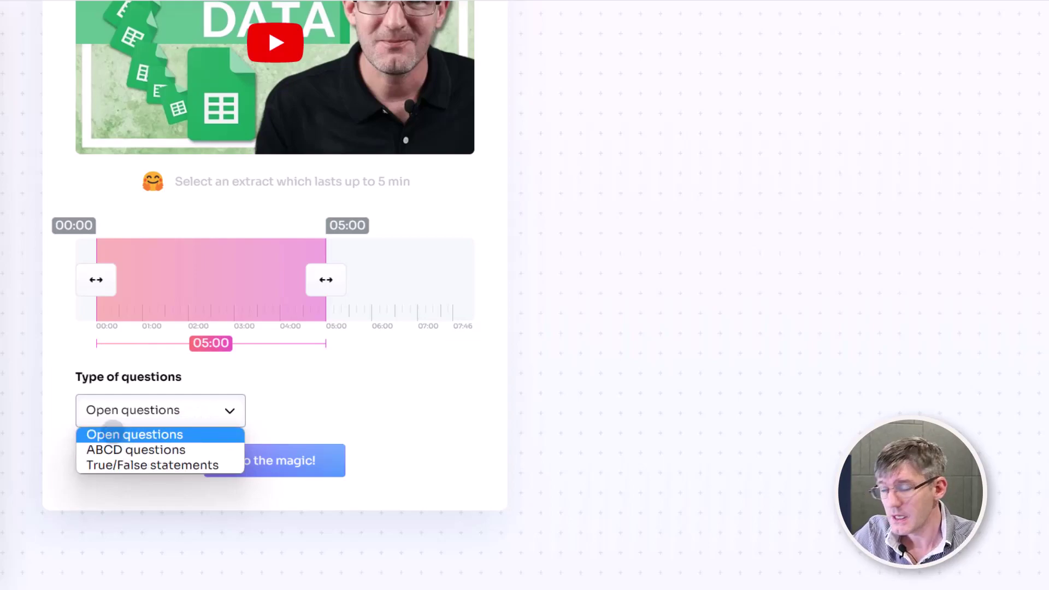
{"action": "left_click", "coordinate": [111, 431]}
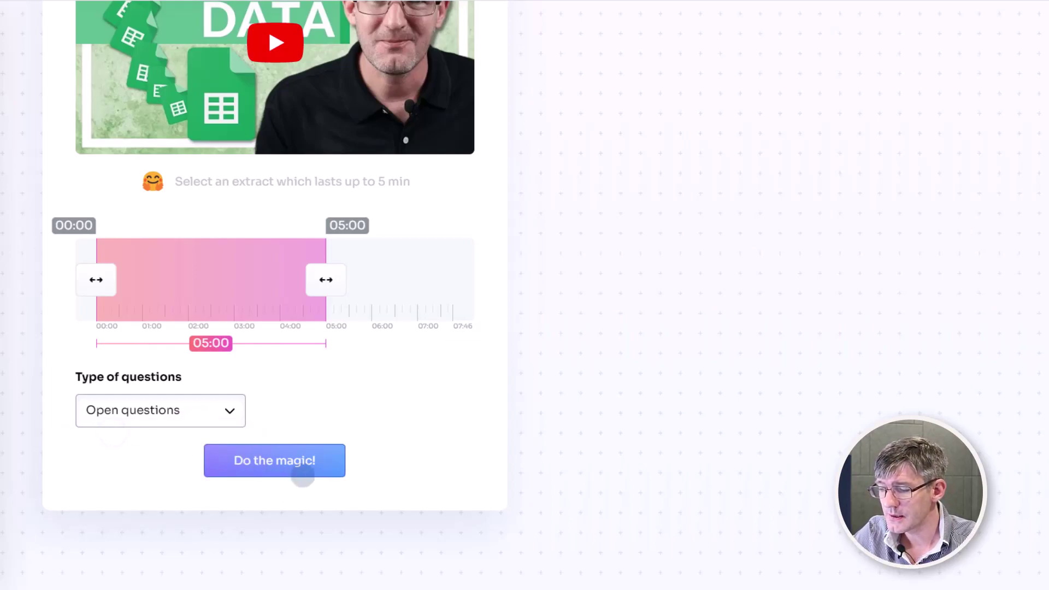
{"action": "left_click", "coordinate": [302, 466]}
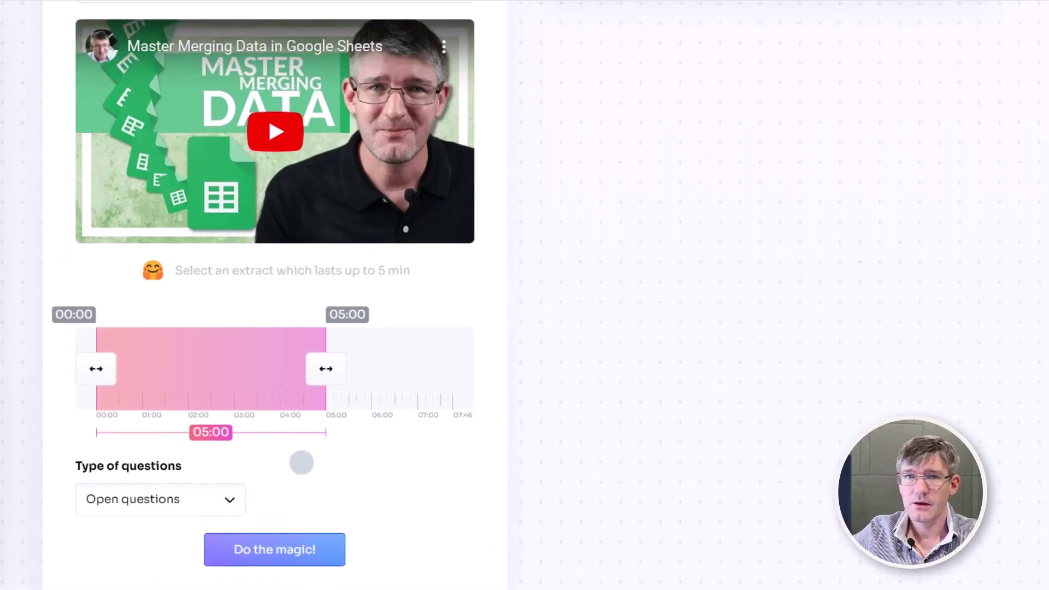